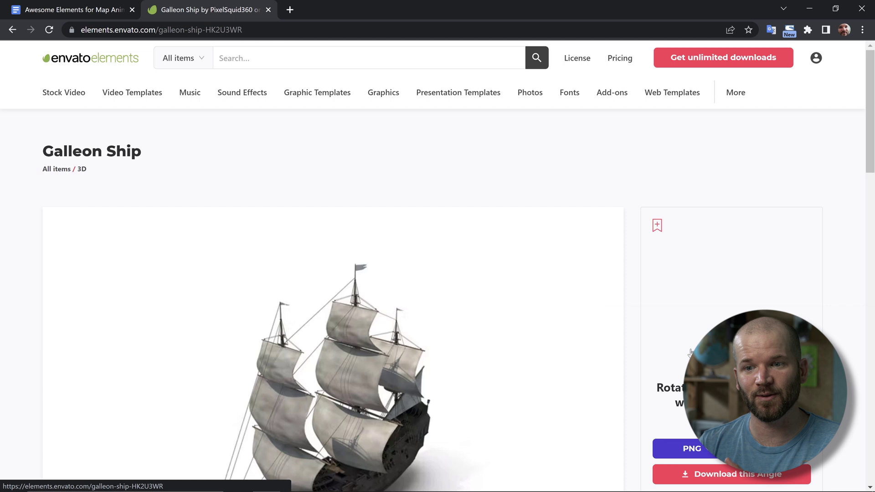
- Scroll down the Galleon Ship page to the 3D ship viewer with PNG/PSD download options
{"action": "scroll", "coordinate": [305, 277], "scroll_direction": "down", "scroll_amount": 5}
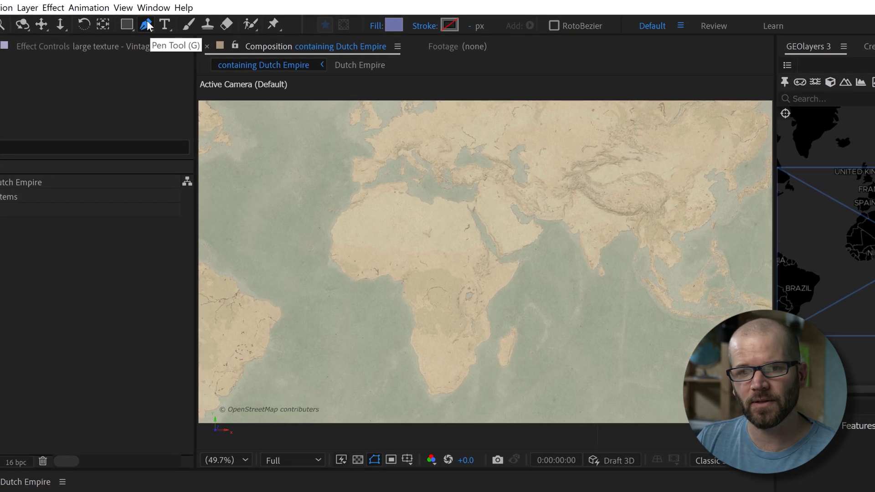
- Set new shapes to Fill None with a Solid Color stroke
{"action": "left_click", "coordinate": [379, 26]}
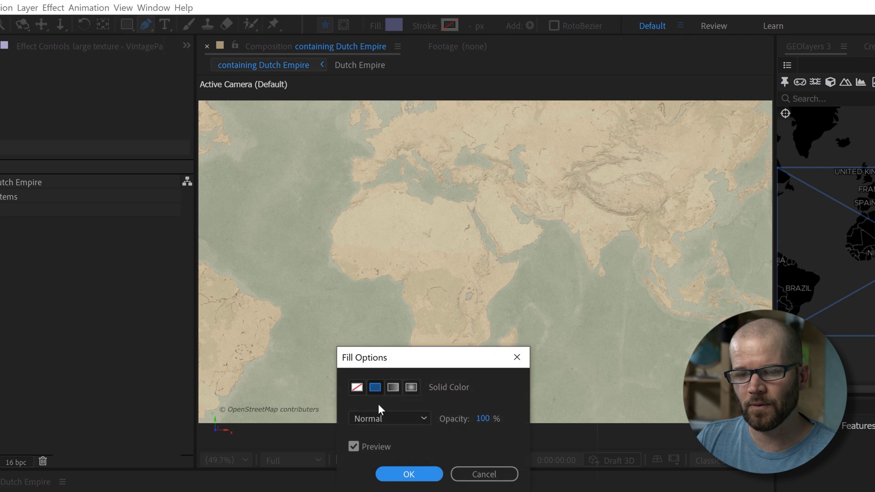
{"action": "left_click", "coordinate": [357, 387]}
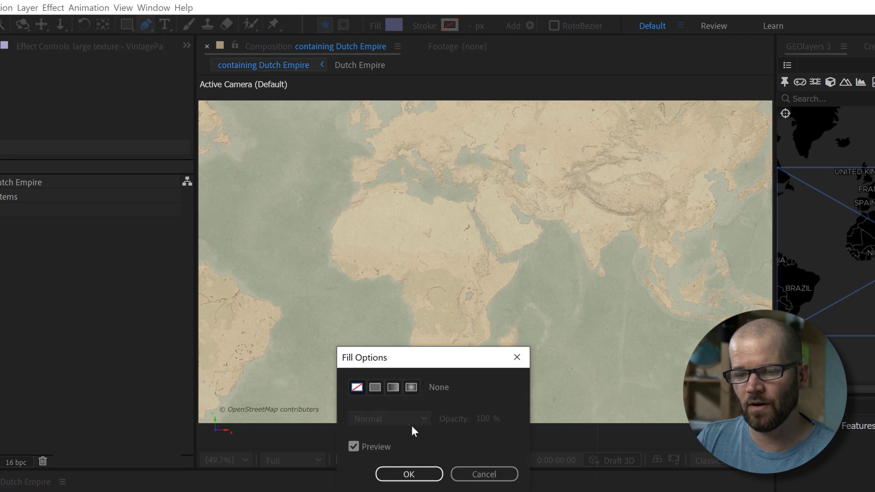
{"action": "left_click", "coordinate": [425, 474]}
{"action": "left_click", "coordinate": [425, 26]}
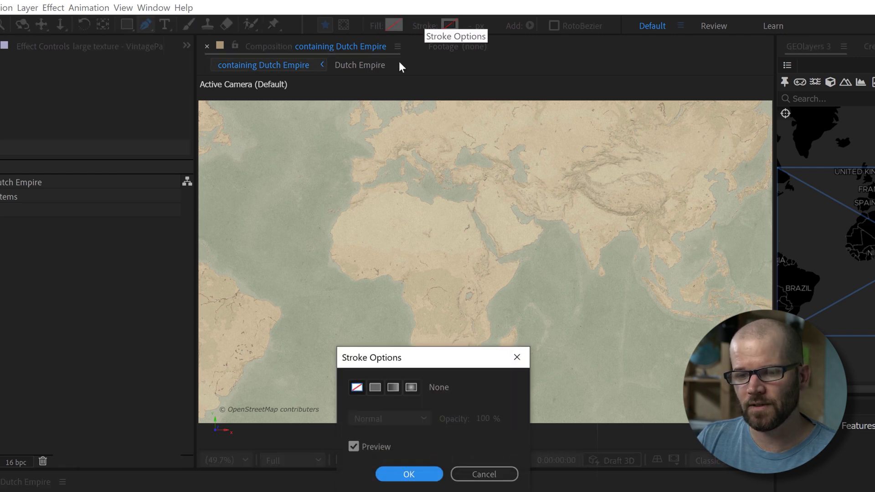
{"action": "left_click", "coordinate": [375, 388]}
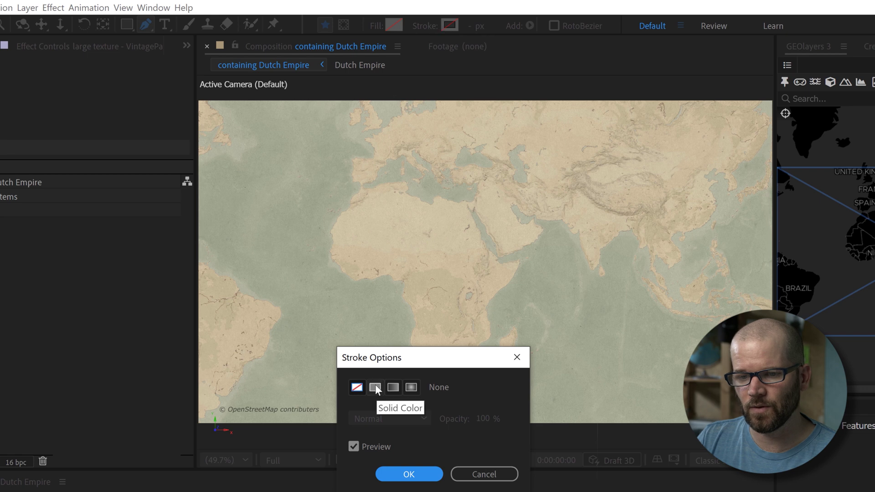
{"action": "left_click", "coordinate": [413, 473]}
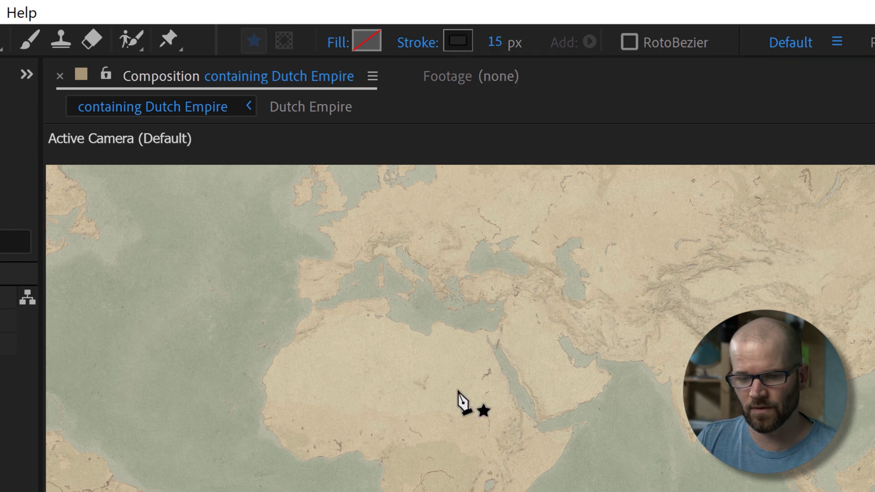
- Pan to the Netherlands and start the Pen route with curved points along the Dutch coast
{"action": "scroll", "coordinate": [423, 313], "scroll_direction": "up", "scroll_amount": 2}
{"action": "key", "text": "space"}
{"action": "left_click_drag", "start_coordinate": [387, 280], "coordinate": [428, 451]}
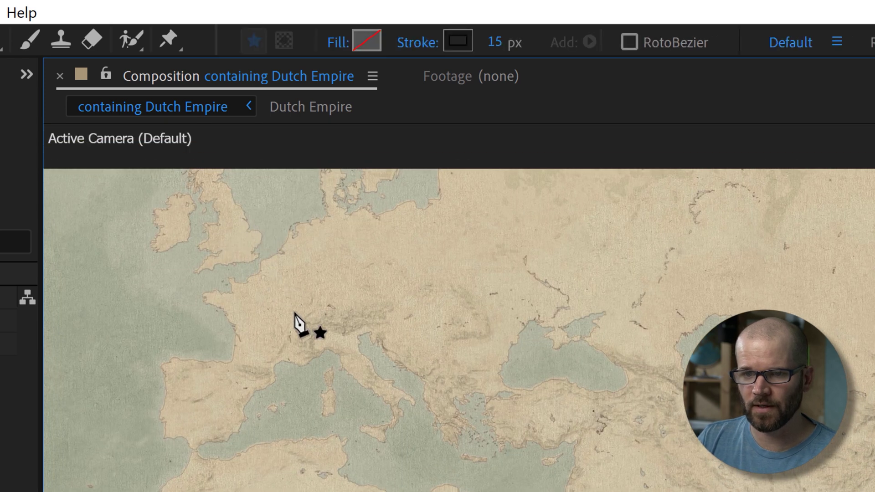
{"action": "key", "text": "space"}
{"action": "left_click_drag", "start_coordinate": [293, 312], "coordinate": [317, 317]}
{"action": "left_click_drag", "start_coordinate": [299, 246], "coordinate": [295, 248]}
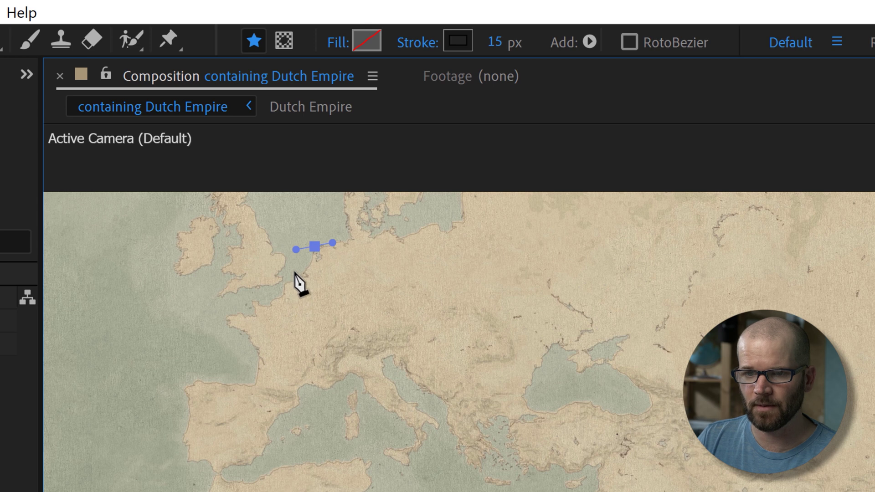
{"action": "left_click_drag", "start_coordinate": [289, 278], "coordinate": [265, 294]}
- Extend the route out into the Atlantic and curve it south past Brazil
{"action": "left_click_drag", "start_coordinate": [319, 289], "coordinate": [505, 250]}
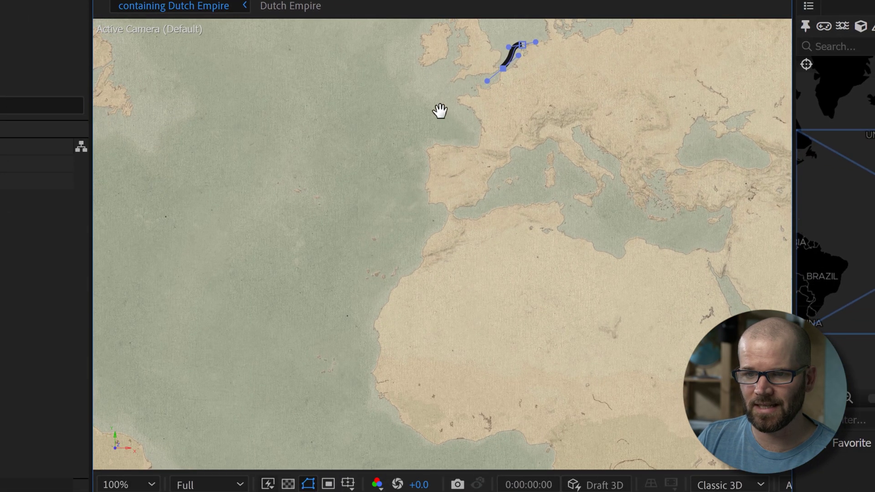
{"action": "key", "text": "comma"}
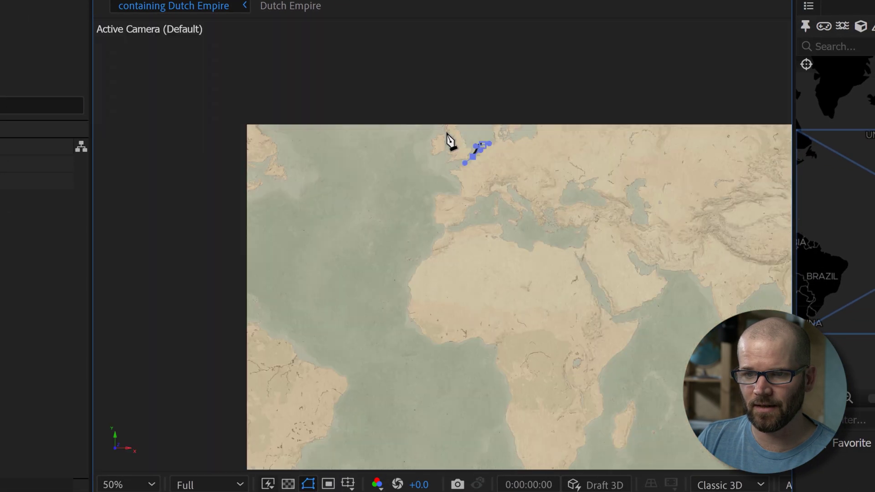
{"action": "key", "text": "period"}
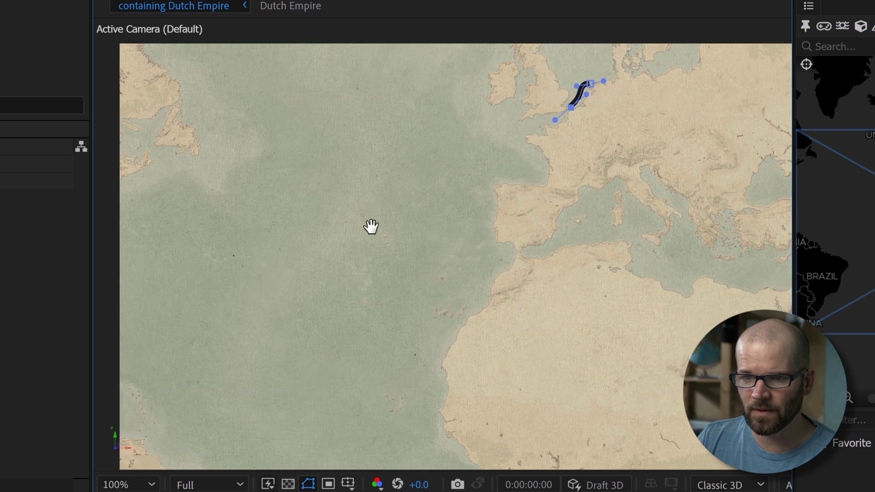
{"action": "left_click_drag", "start_coordinate": [366, 234], "coordinate": [350, 253]}
{"action": "key", "text": "comma"}
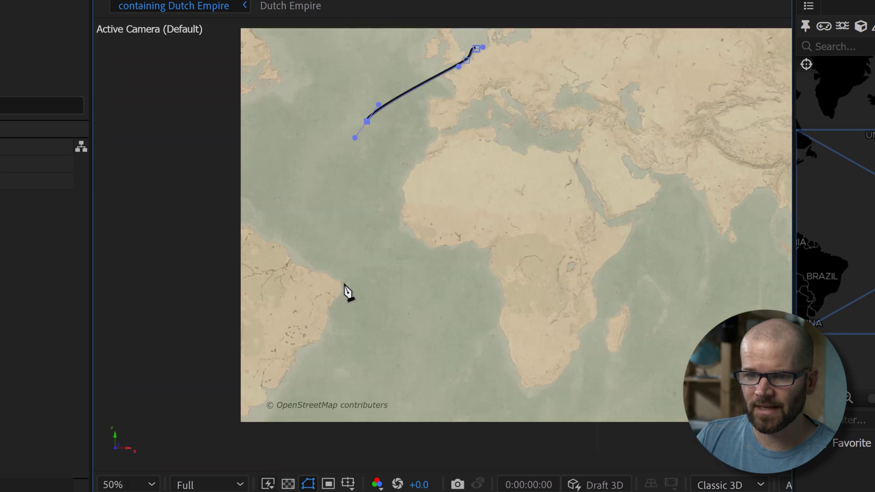
{"action": "left_click_drag", "start_coordinate": [342, 284], "coordinate": [362, 346]}
{"action": "left_click_drag", "start_coordinate": [408, 296], "coordinate": [408, 295]}
- Curve the route around the Cape, up Africa's east coast, ending at India
{"action": "left_click_drag", "start_coordinate": [517, 385], "coordinate": [553, 393]}
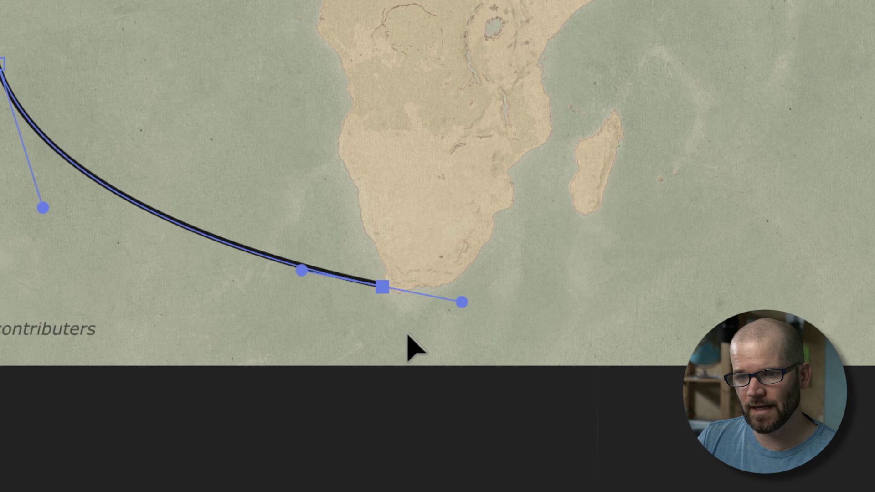
{"action": "left_click_drag", "start_coordinate": [408, 336], "coordinate": [354, 351]}
{"action": "left_click_drag", "start_coordinate": [472, 286], "coordinate": [524, 225]}
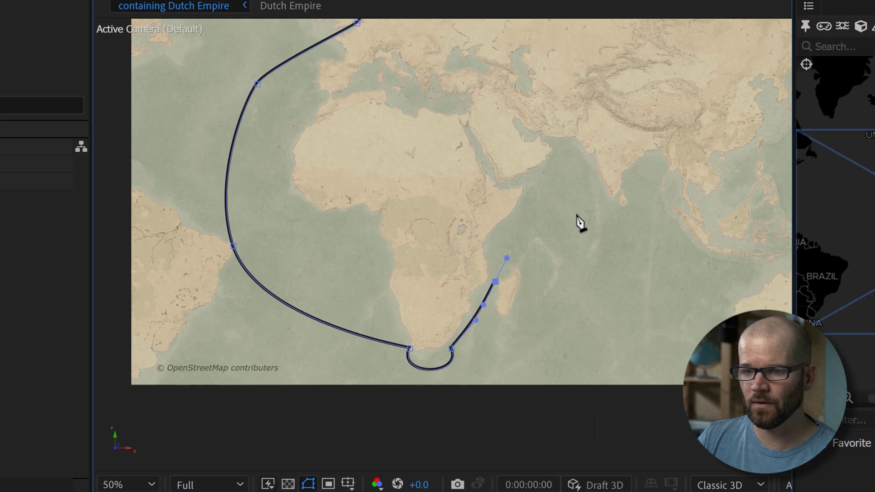
{"action": "left_click_drag", "start_coordinate": [634, 199], "coordinate": [655, 193]}
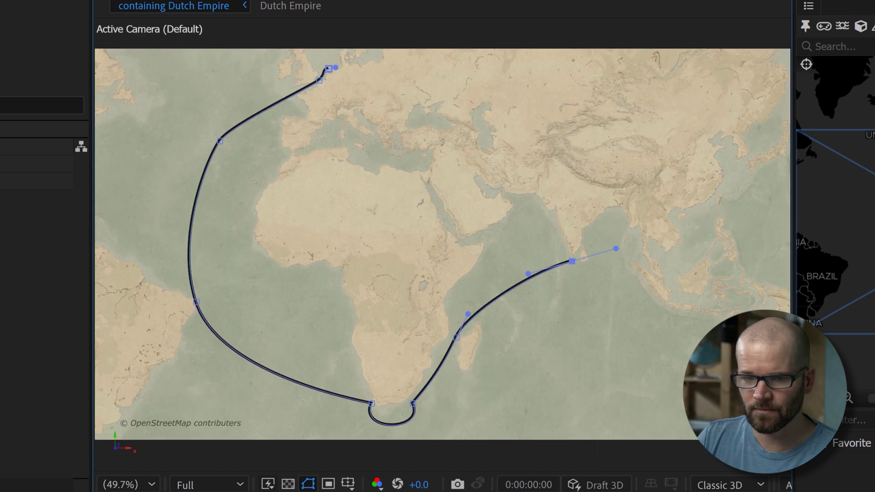
- Rename the shape layer to 'Trade Route'
{"action": "key", "text": "Return"}
{"action": "type", "text": "Trad"}
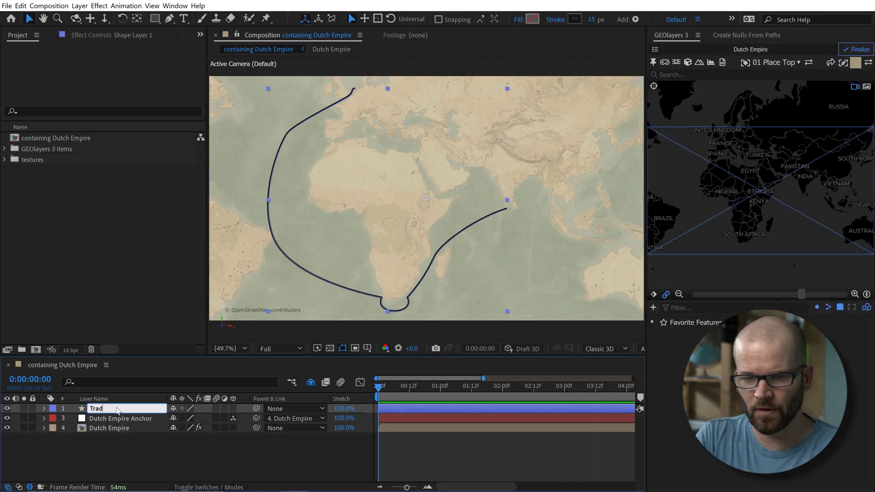
{"action": "type", "text": "e Route"}
{"action": "key", "text": "Return"}
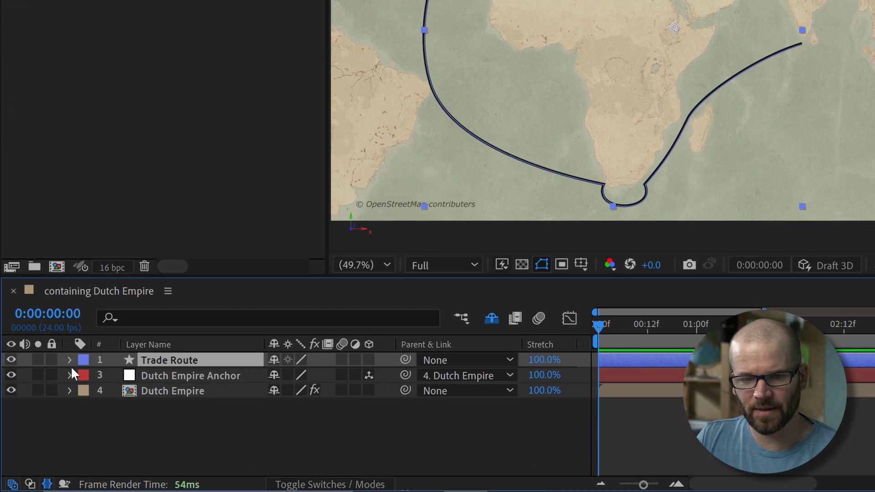
- Add Dashes and a Gap to the route's Stroke 1 under Contents > Shape 1
{"action": "left_click", "coordinate": [43, 408]}
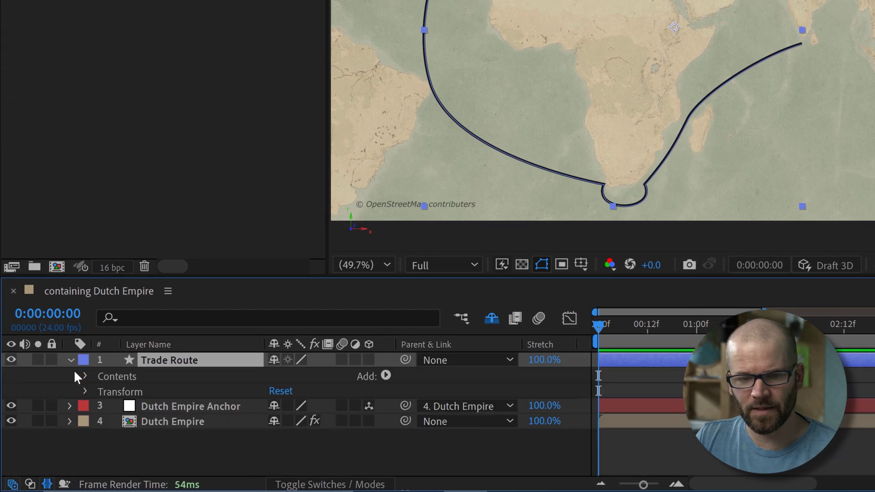
{"action": "left_click", "coordinate": [83, 375]}
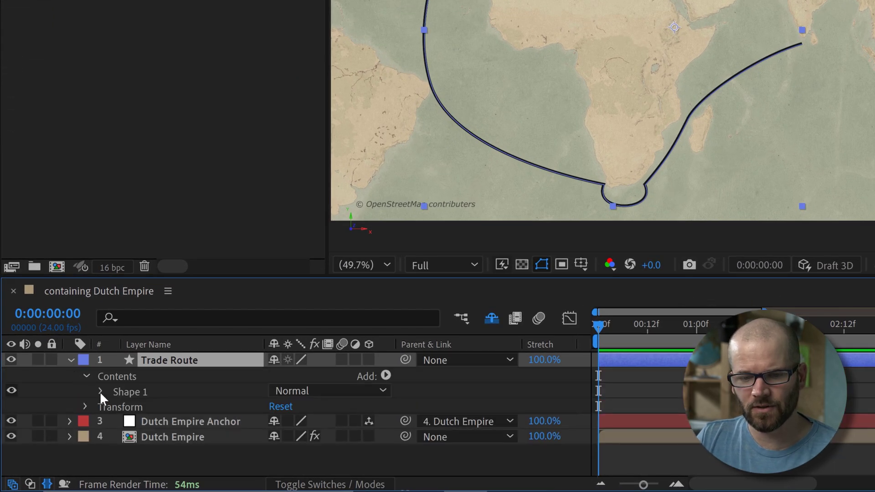
{"action": "left_click", "coordinate": [100, 392]}
{"action": "left_click", "coordinate": [116, 422]}
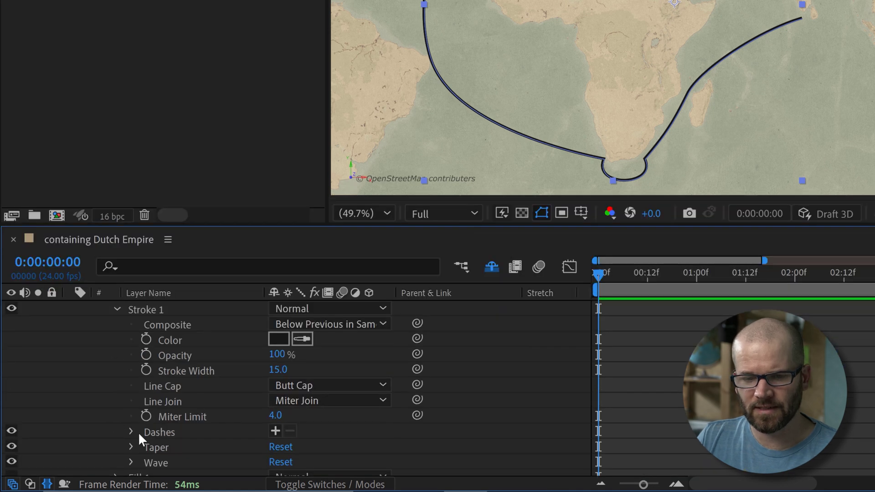
{"action": "left_click", "coordinate": [274, 432]}
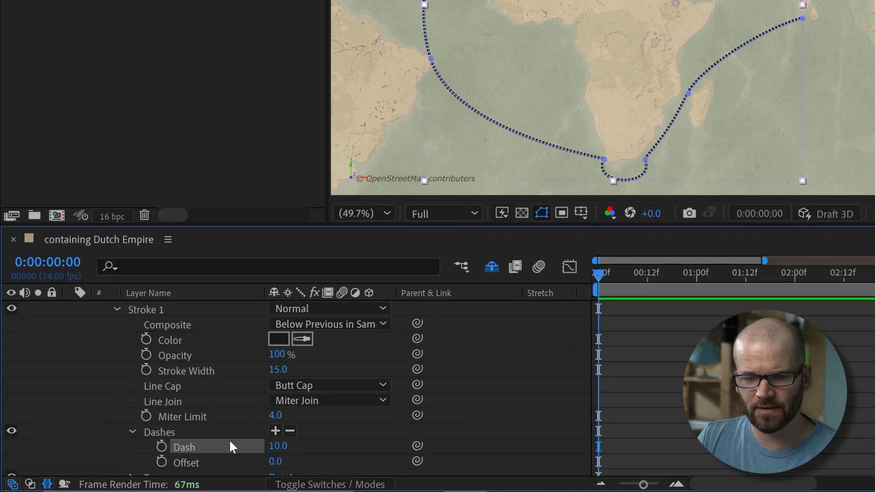
{"action": "left_click", "coordinate": [276, 431]}
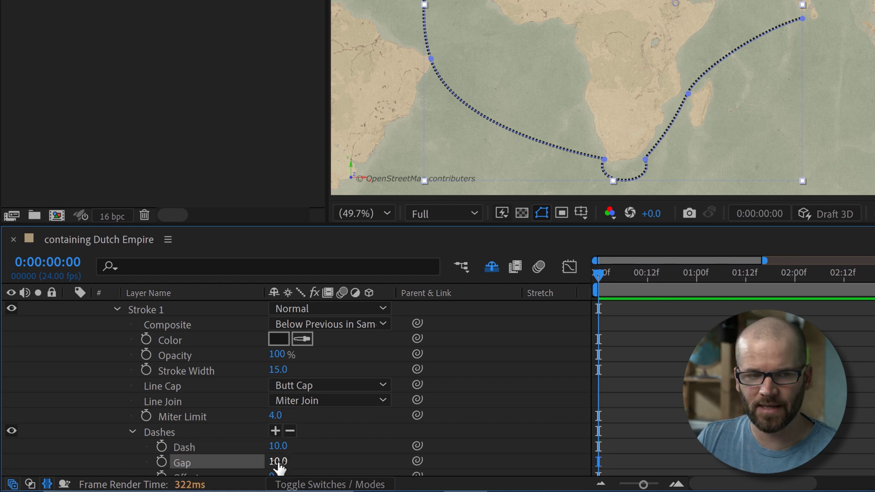
{"action": "left_click", "coordinate": [630, 406]}
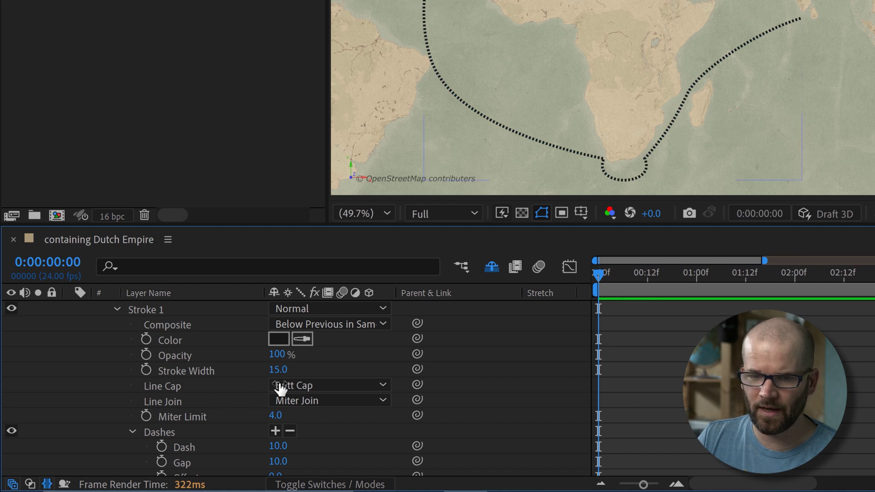
- Give the stroke Round Cap, Dash 0 and Stroke Width 10 so it shows round dots
{"action": "left_click", "coordinate": [285, 386]}
{"action": "left_click", "coordinate": [343, 421]}
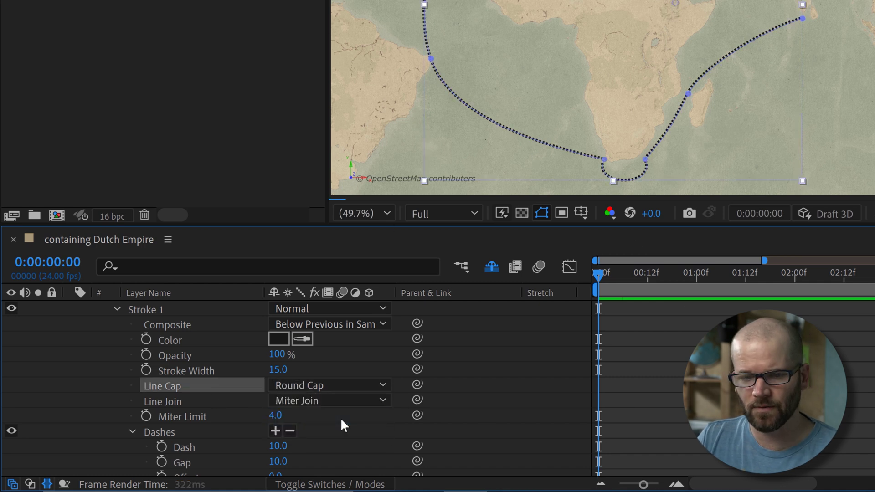
{"action": "left_click_drag", "start_coordinate": [279, 450], "coordinate": [295, 459]}
{"action": "left_click", "coordinate": [296, 463]}
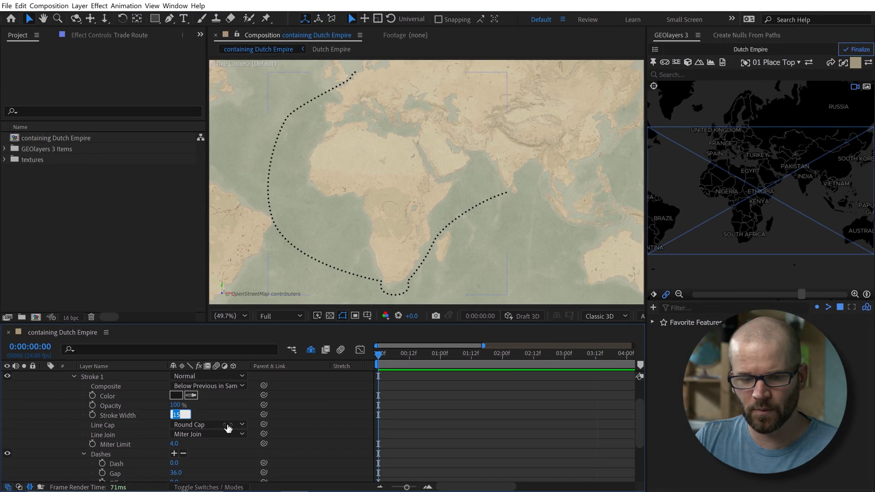
{"action": "type", "text": "10"}
{"action": "key", "text": "Return"}
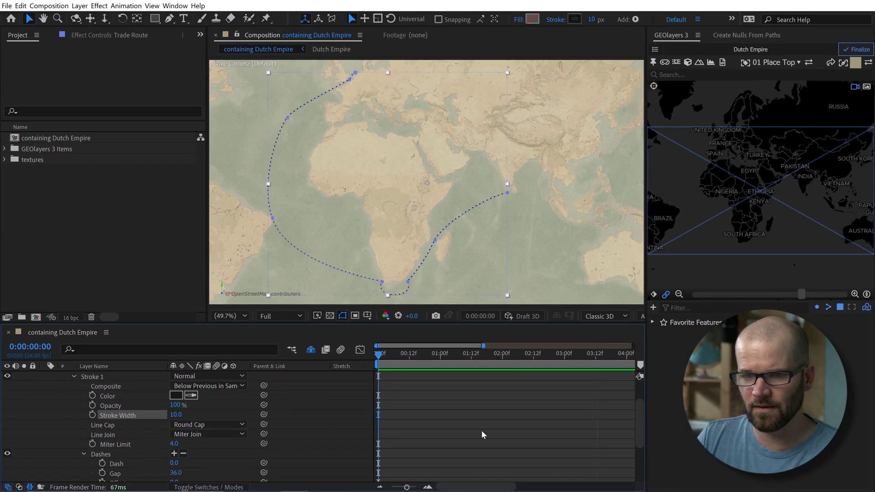
{"action": "left_click", "coordinate": [483, 436]}
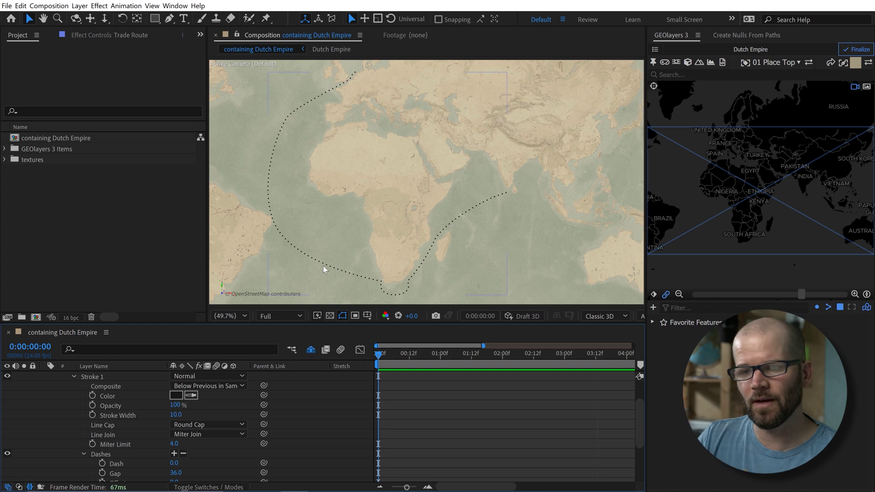
- Parent Trade Route to the Dutch Empire Anchor layer and make it a 3D layer
{"action": "scroll", "coordinate": [71, 406], "scroll_direction": "up", "scroll_amount": 2}
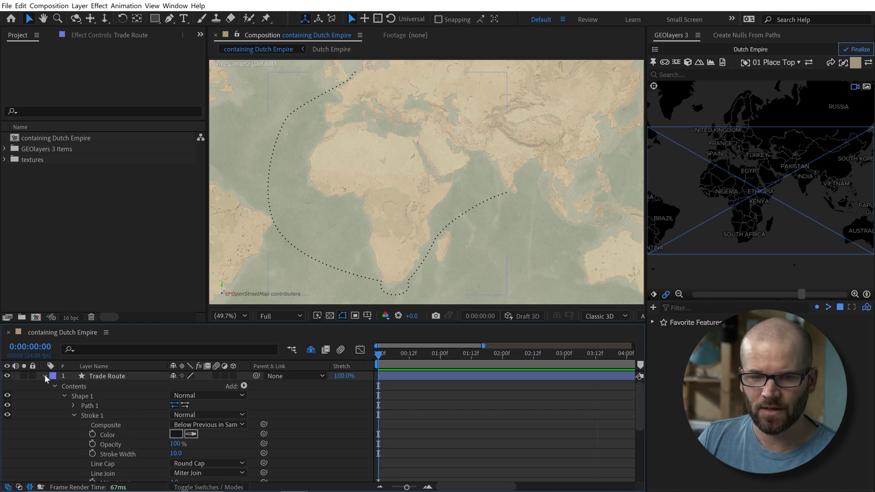
{"action": "left_click", "coordinate": [44, 375]}
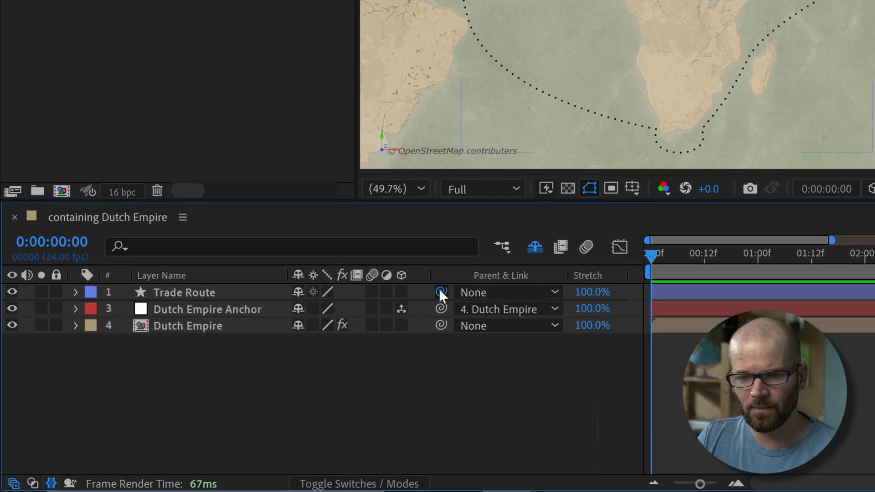
{"action": "left_click_drag", "start_coordinate": [434, 295], "coordinate": [259, 309]}
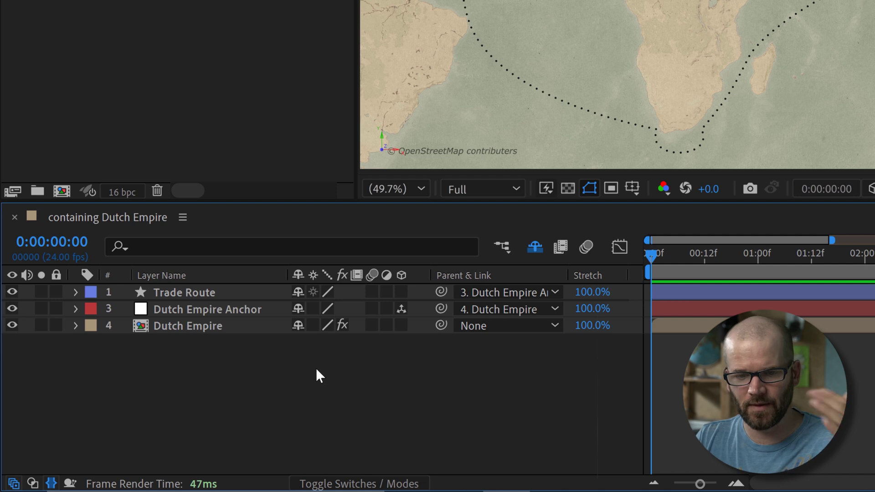
{"action": "left_click", "coordinate": [401, 292]}
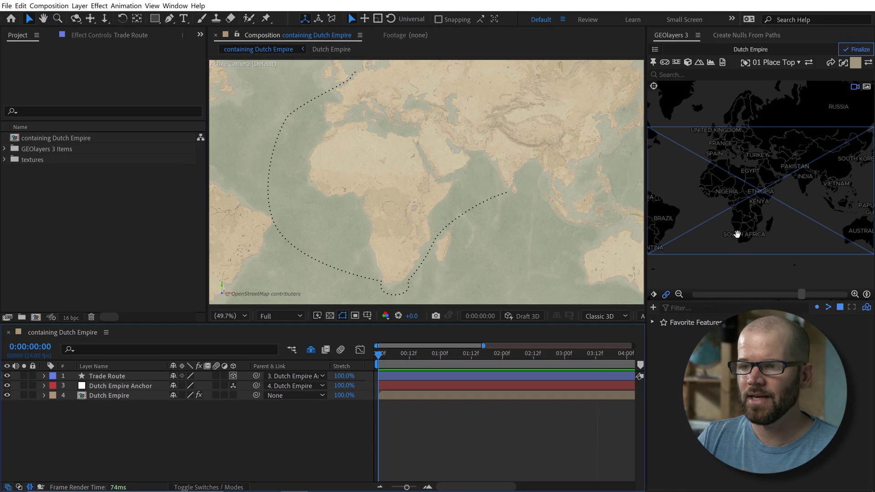
- Tilt the map toward the horizon and rotate it to reframe the route in 3D
{"action": "left_click_drag", "start_coordinate": [740, 242], "coordinate": [765, 187]}
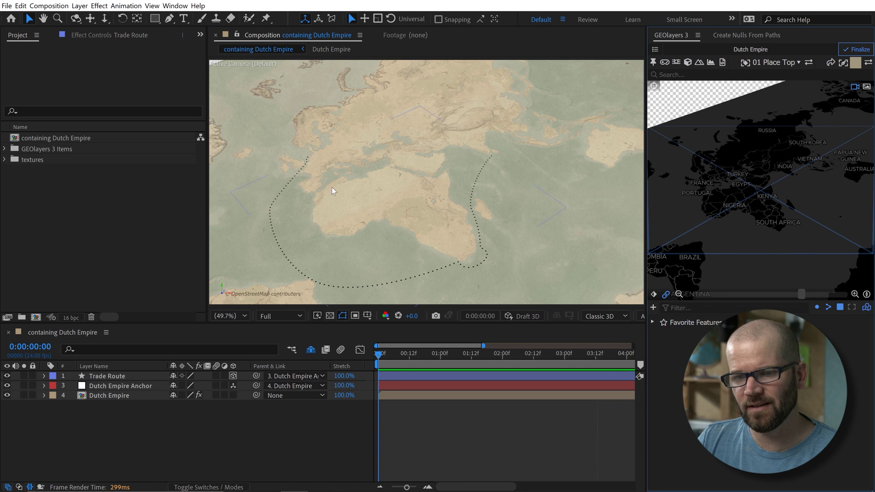
{"action": "left_click_drag", "start_coordinate": [755, 216], "coordinate": [765, 217]}
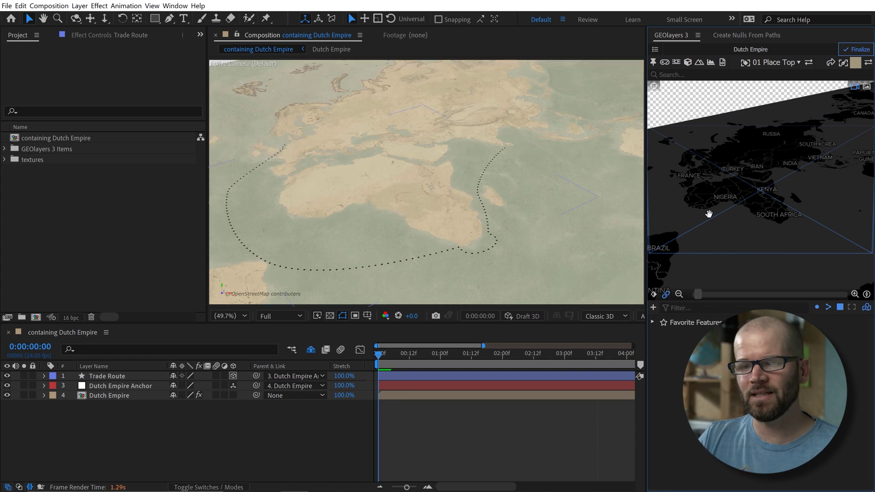
{"action": "mouse_move", "coordinate": [790, 215]}
{"action": "left_mouse_down"}
{"action": "mouse_move", "coordinate": [765, 218]}
{"action": "mouse_move", "coordinate": [782, 217]}
{"action": "left_mouse_up"}
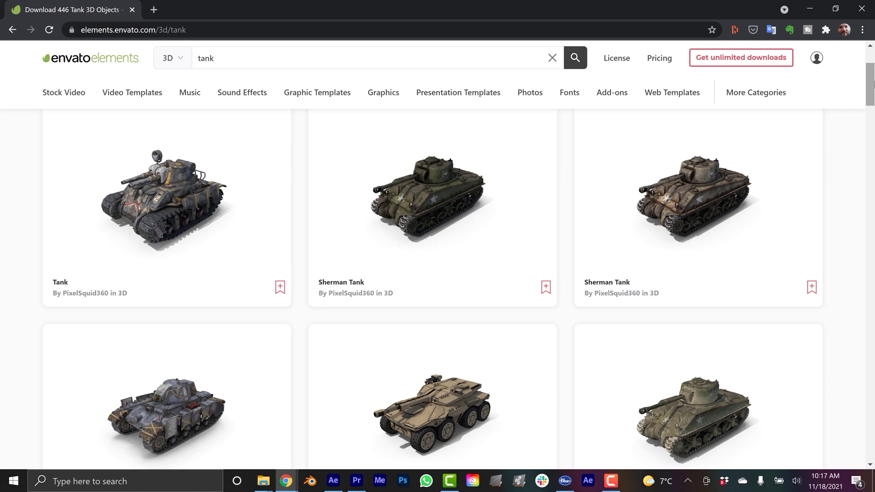
- Open the Sherman Tank model's page from the 3D tank results
{"action": "scroll", "coordinate": [447, 239], "scroll_direction": "up", "scroll_amount": 1}
{"action": "left_click", "coordinate": [447, 239]}
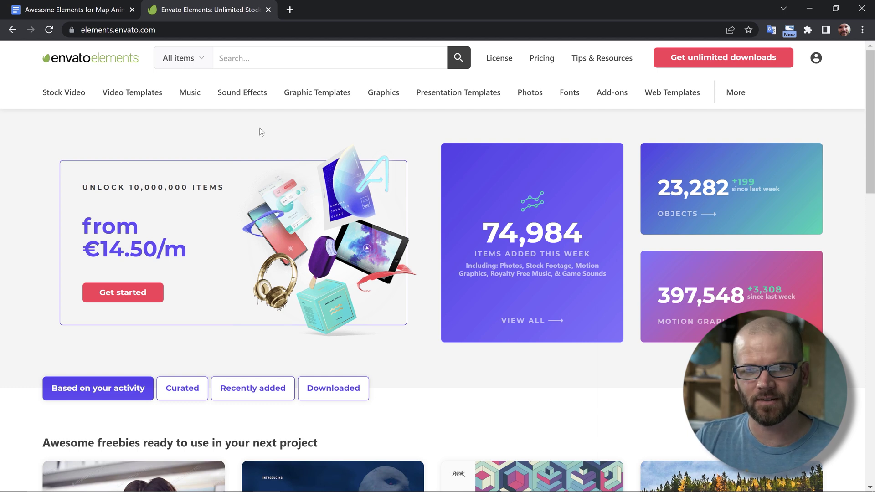
- Search the 3D category for 'sailing ship' models
{"action": "left_click", "coordinate": [182, 58]}
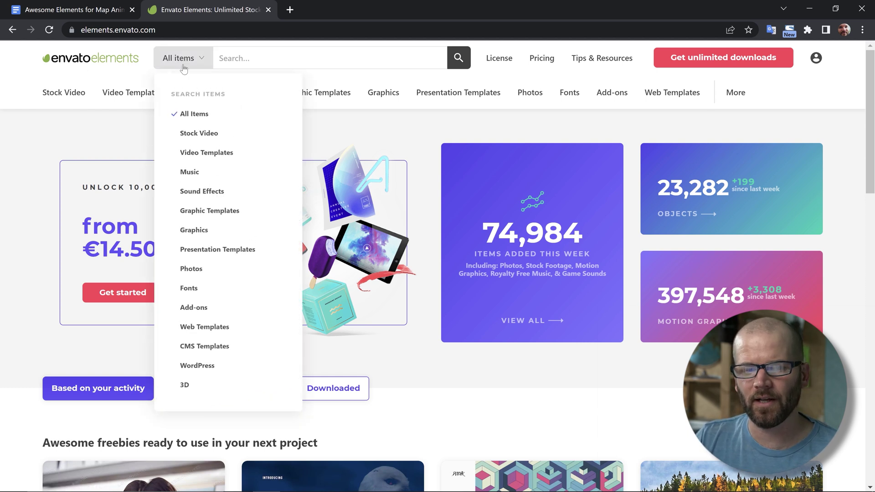
{"action": "left_click", "coordinate": [184, 386]}
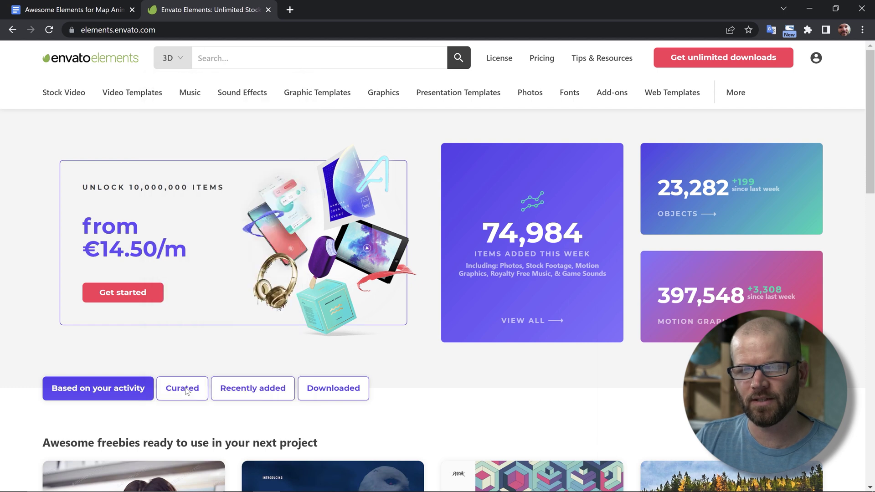
{"action": "type", "text": "sailing ship"}
{"action": "key", "text": "Return"}
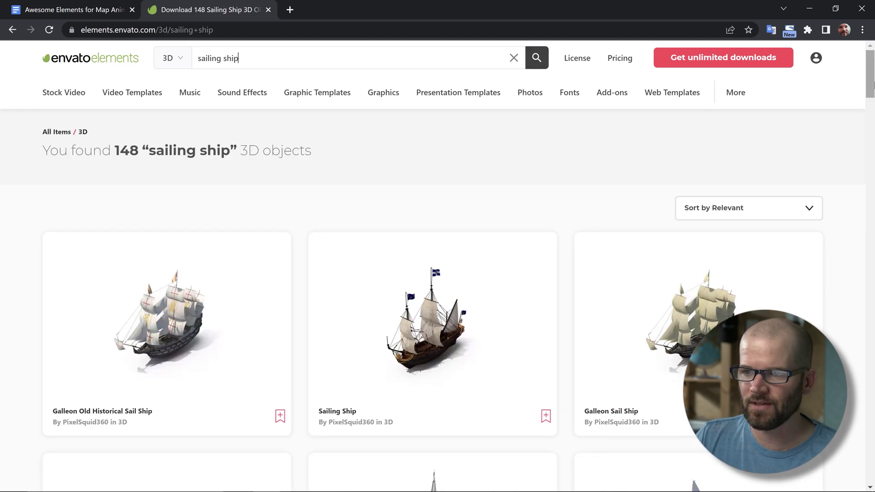
- Load the Galleon Ship's 360 render and rotate it to side, bow-on and stern-quarter angles
{"action": "scroll", "coordinate": [872, 80], "scroll_direction": "down", "scroll_amount": 1}
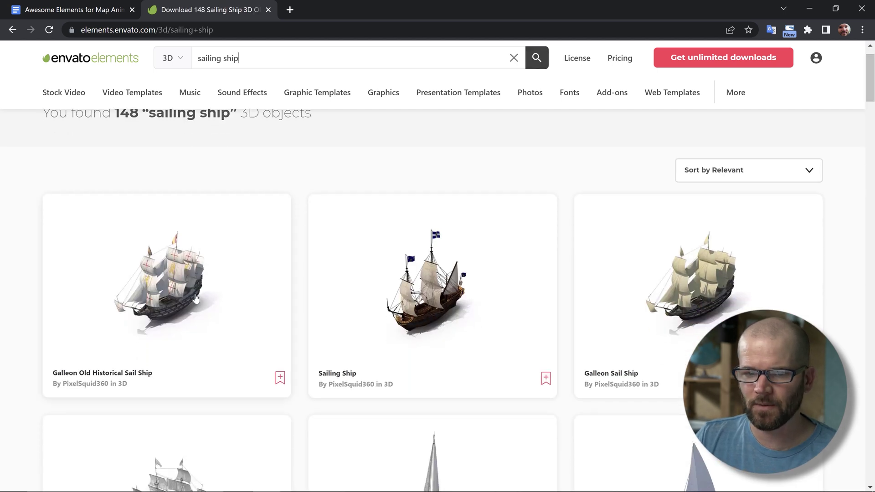
{"action": "scroll", "coordinate": [871, 85], "scroll_direction": "down", "scroll_amount": 3}
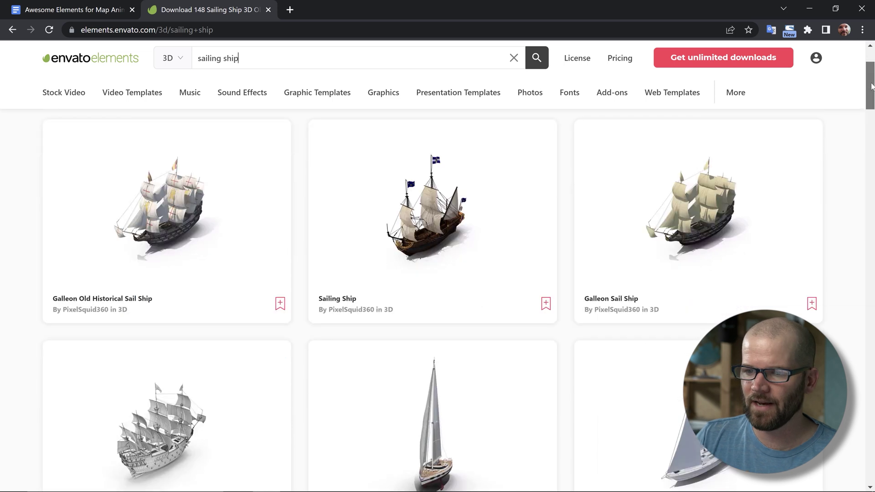
{"action": "scroll", "coordinate": [870, 84], "scroll_direction": "down", "scroll_amount": 7}
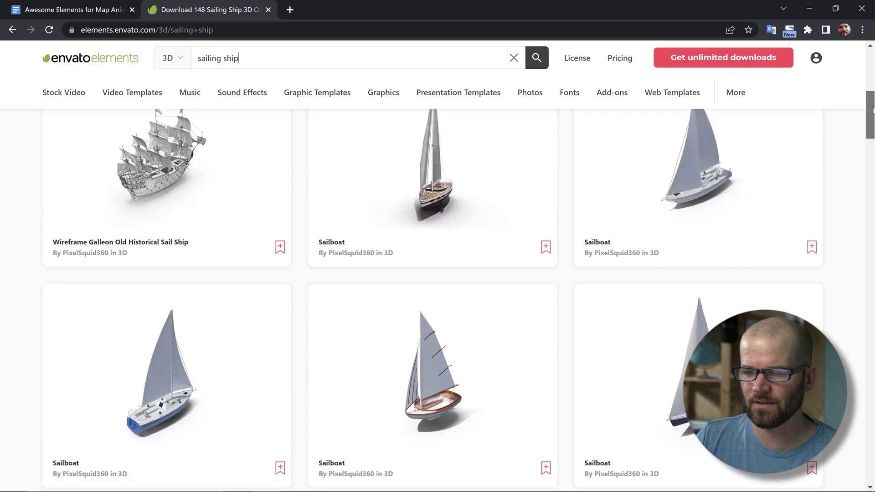
{"action": "scroll", "coordinate": [873, 129], "scroll_direction": "down", "scroll_amount": 6}
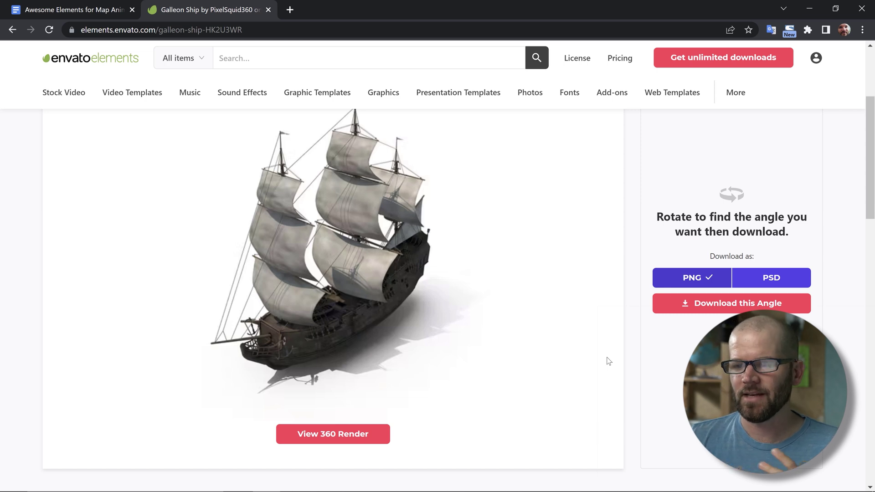
{"action": "left_click", "coordinate": [337, 441]}
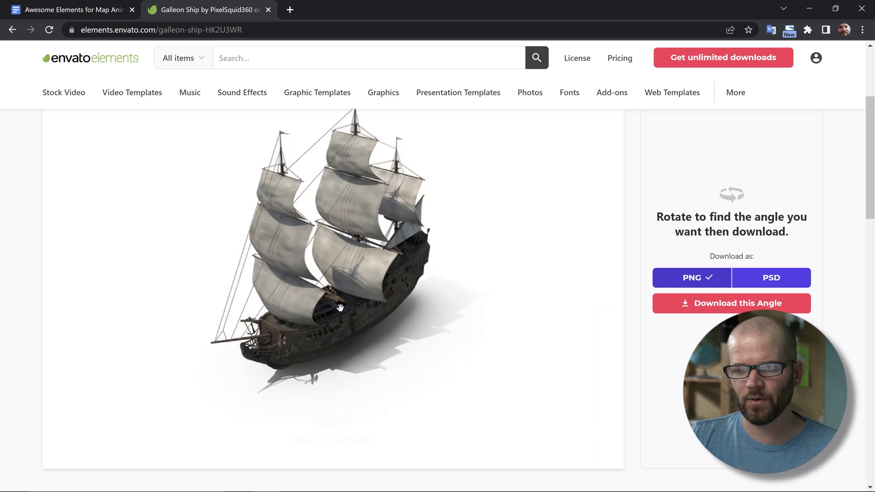
{"action": "left_click_drag", "start_coordinate": [343, 297], "coordinate": [305, 277]}
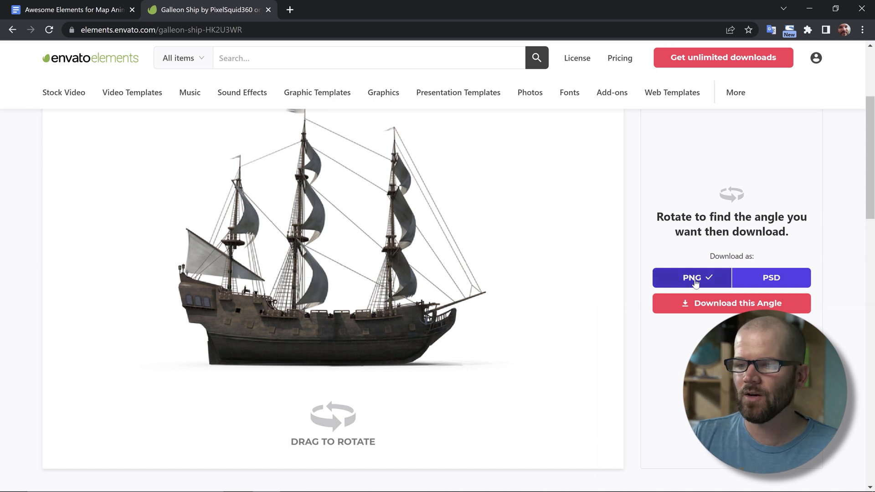
{"action": "left_click_drag", "start_coordinate": [427, 309], "coordinate": [378, 311]}
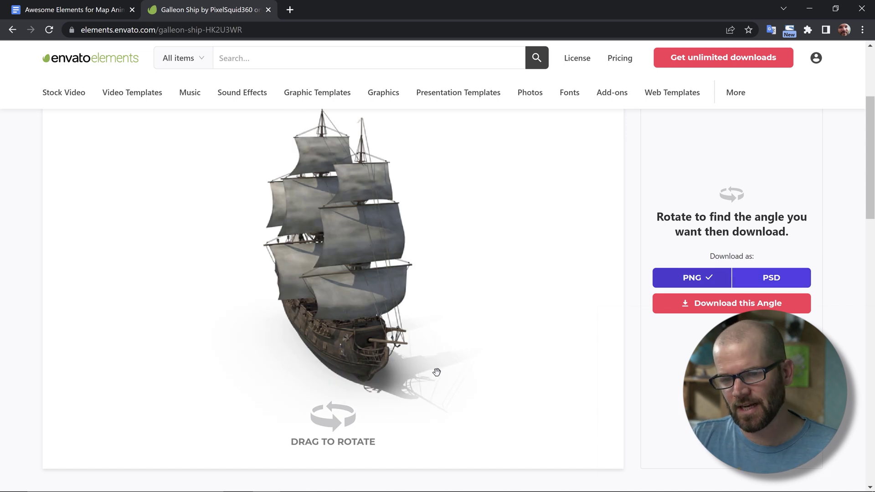
{"action": "left_click_drag", "start_coordinate": [383, 353], "coordinate": [356, 353]}
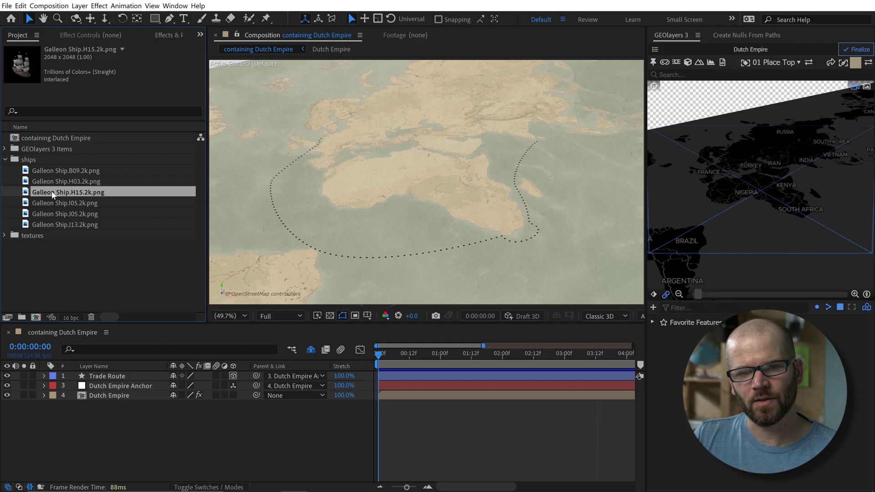
- Add Galleon Ship.H15.2k.png to the comp, raise it, and move its anchor point down to the hull
{"action": "left_click_drag", "start_coordinate": [68, 192], "coordinate": [415, 184]}
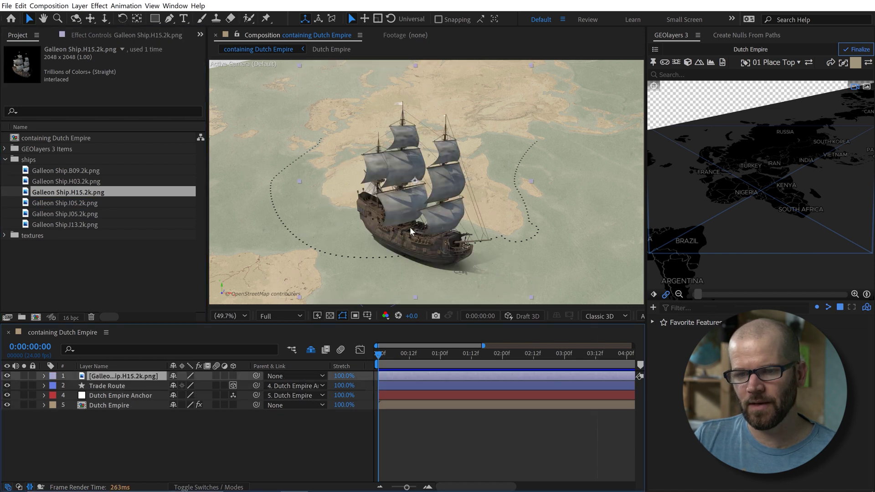
{"action": "left_click_drag", "start_coordinate": [410, 232], "coordinate": [411, 211]}
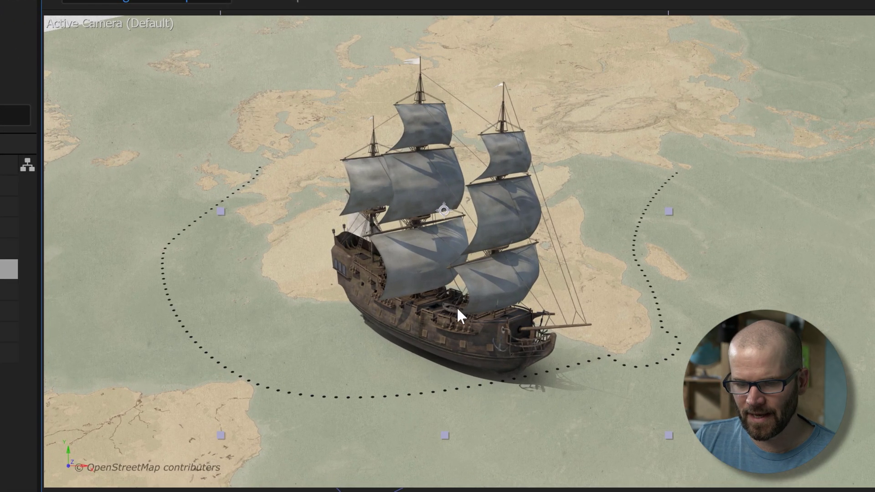
{"action": "left_click_drag", "start_coordinate": [444, 209], "coordinate": [446, 311]}
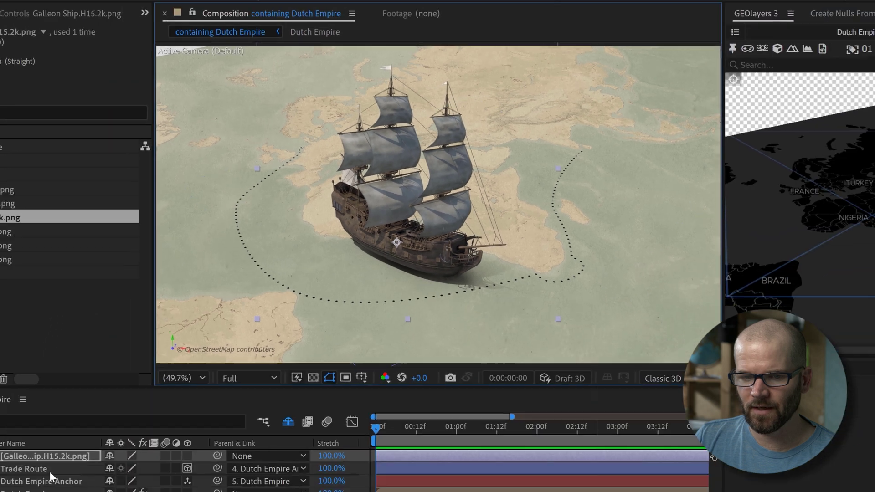
- Select the Trade Route layer and bring up the Create Nulls From Paths panel
{"action": "left_click", "coordinate": [107, 385]}
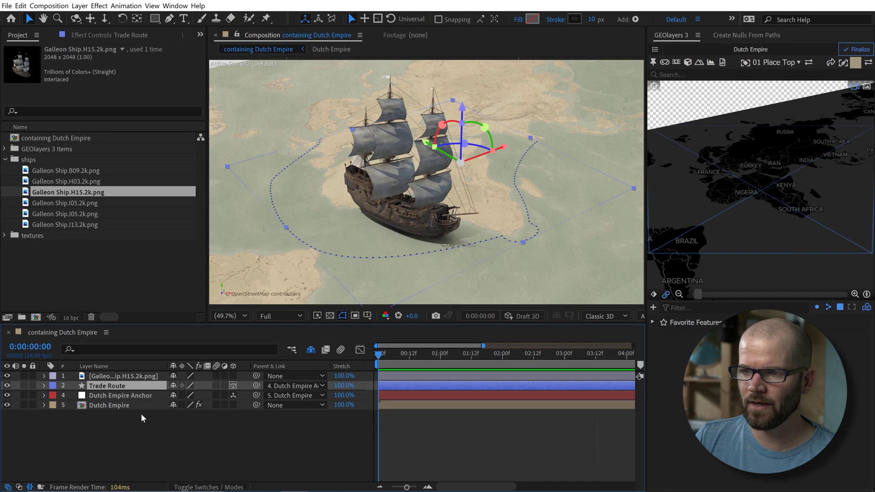
{"action": "left_click", "coordinate": [729, 37]}
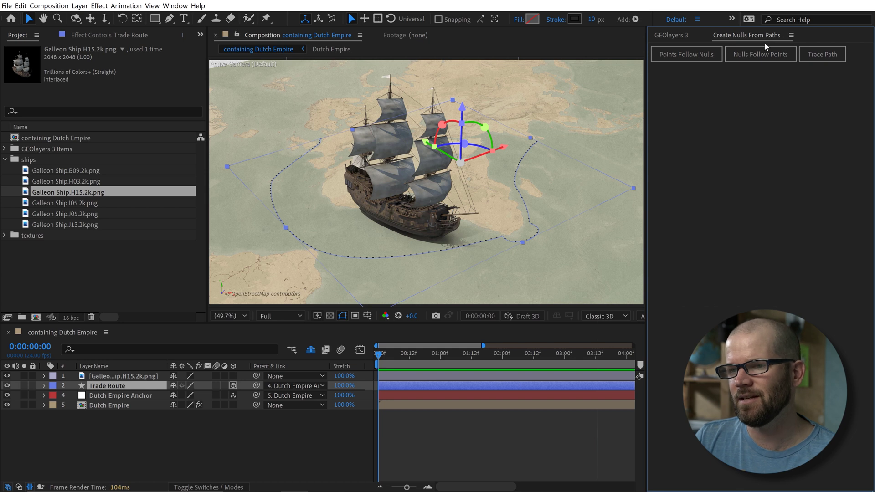
{"action": "left_click", "coordinate": [175, 6]}
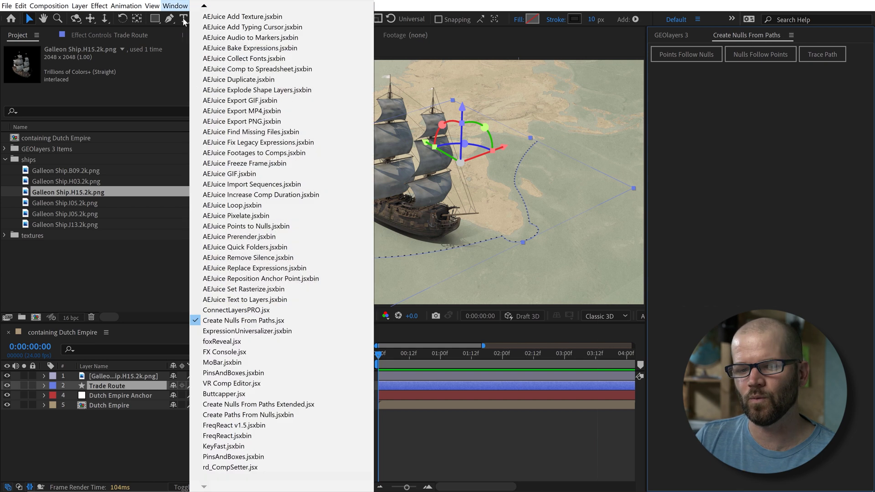
{"action": "left_click", "coordinate": [713, 234]}
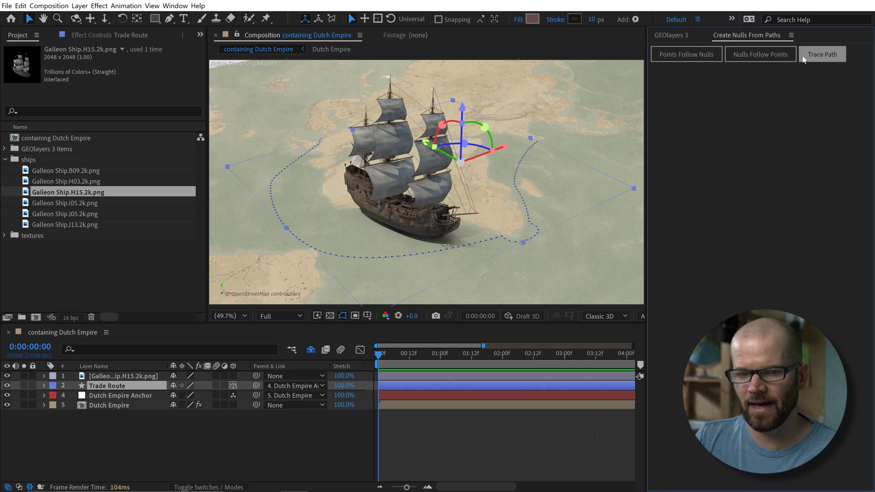
- Search the timeline for 'path', select Trade Route's Path property, and run Trace Path
{"action": "left_click", "coordinate": [43, 386]}
{"action": "left_click", "coordinate": [44, 386]}
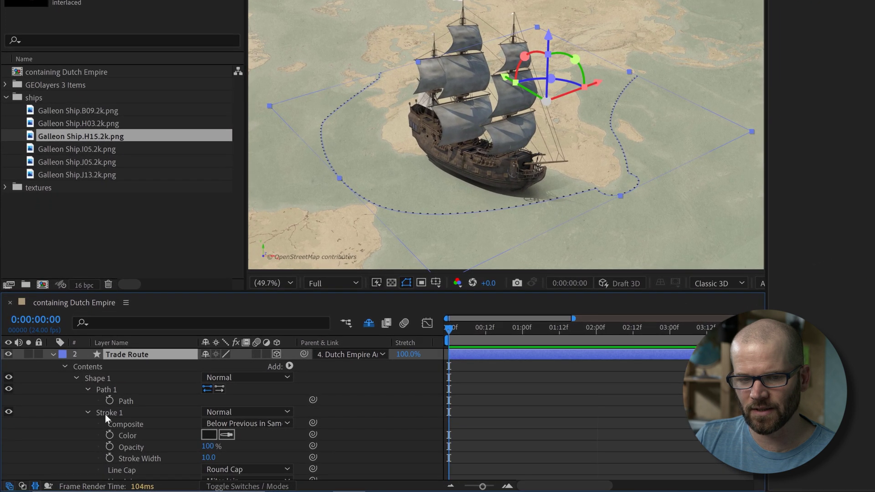
{"action": "left_click", "coordinate": [124, 401]}
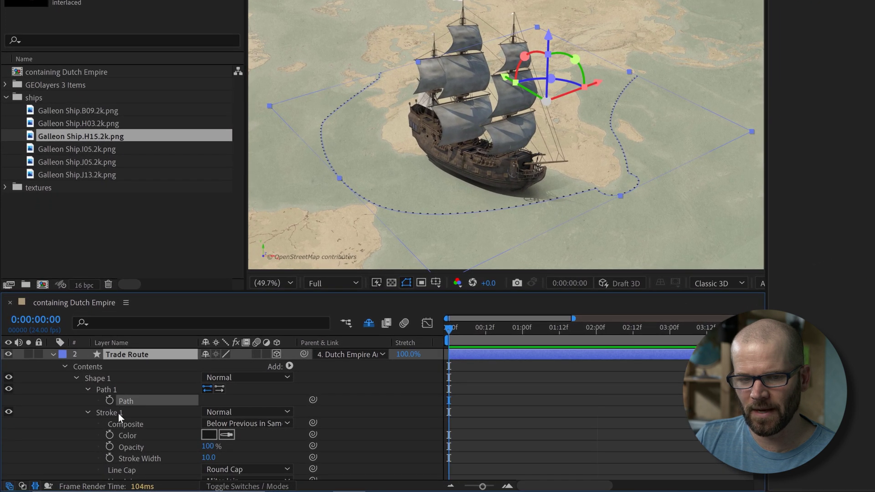
{"action": "left_click", "coordinate": [114, 324]}
{"action": "left_click", "coordinate": [131, 357]}
{"action": "left_click", "coordinate": [134, 323]}
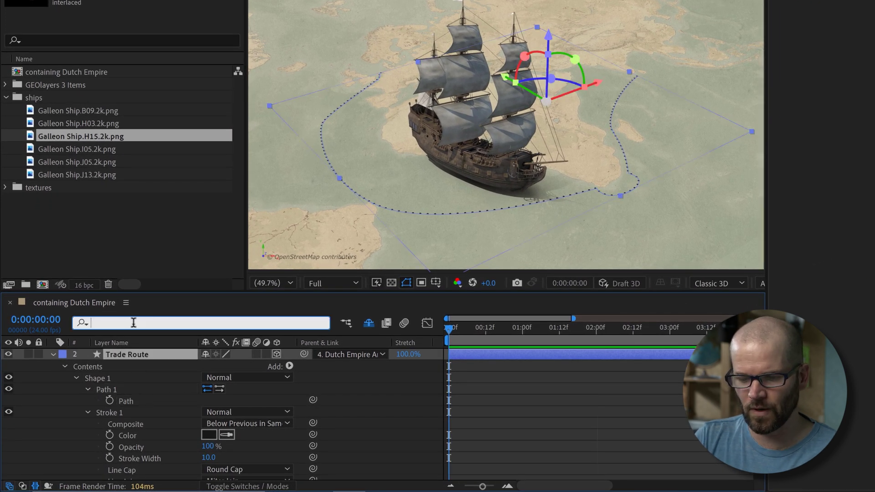
{"action": "type", "text": "path"}
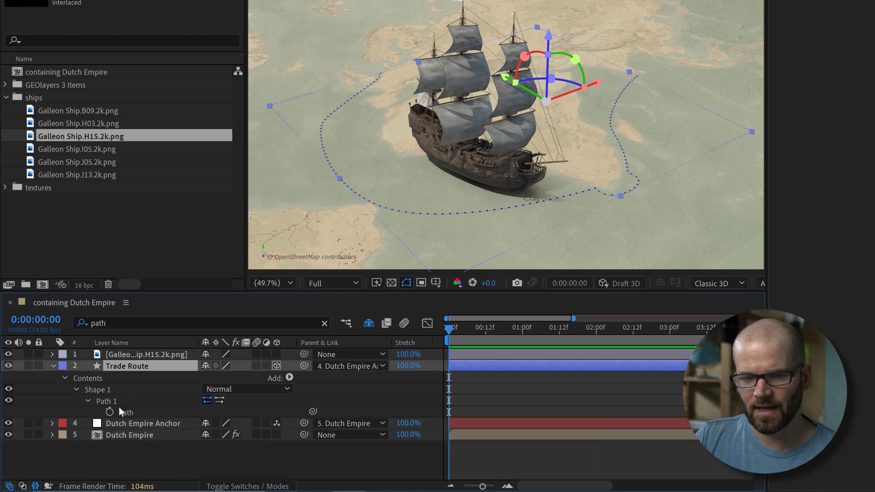
{"action": "left_click", "coordinate": [125, 412]}
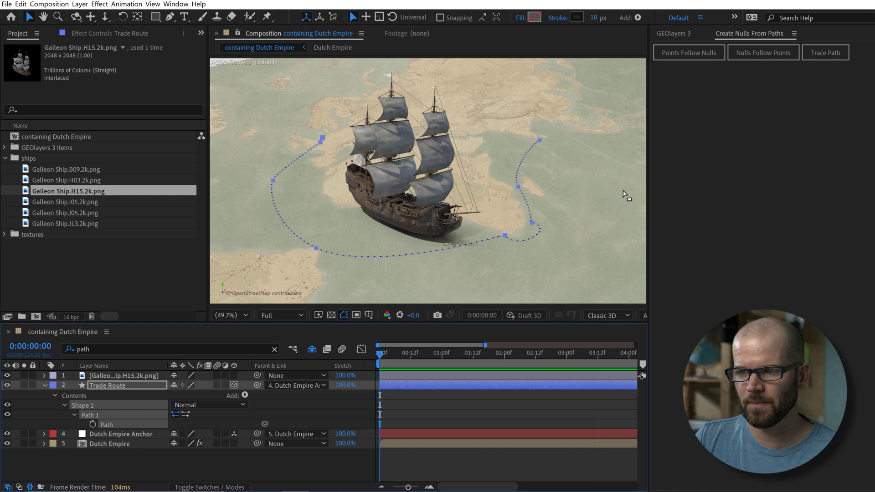
{"action": "left_click", "coordinate": [825, 52]}
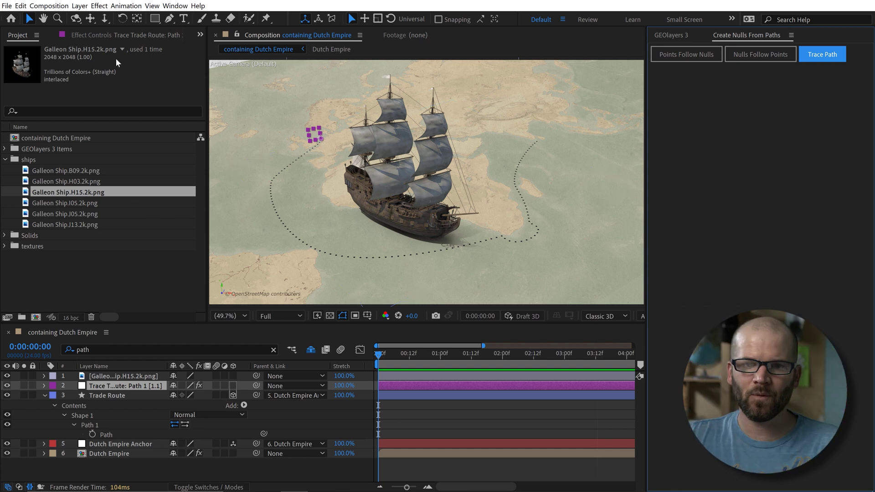
- Reveal the tracer's Progress keyframes and scrub to preview the null moving along the route
{"action": "left_click", "coordinate": [91, 35]}
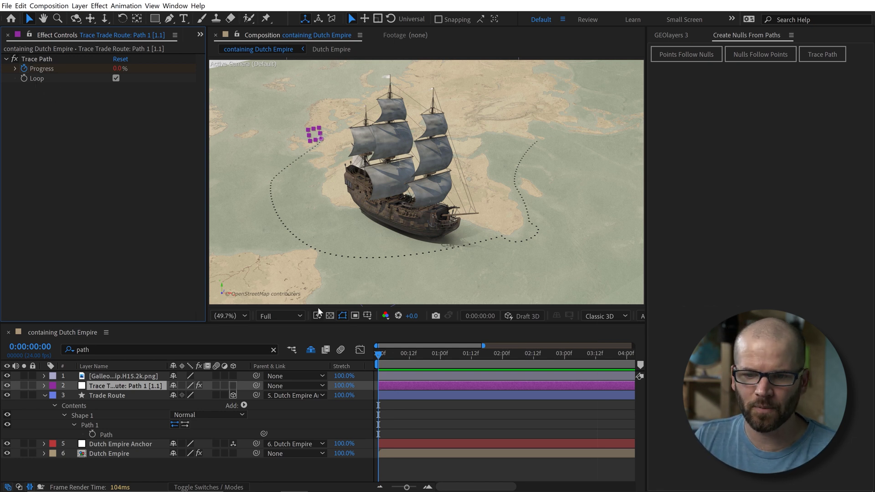
{"action": "key", "text": "u"}
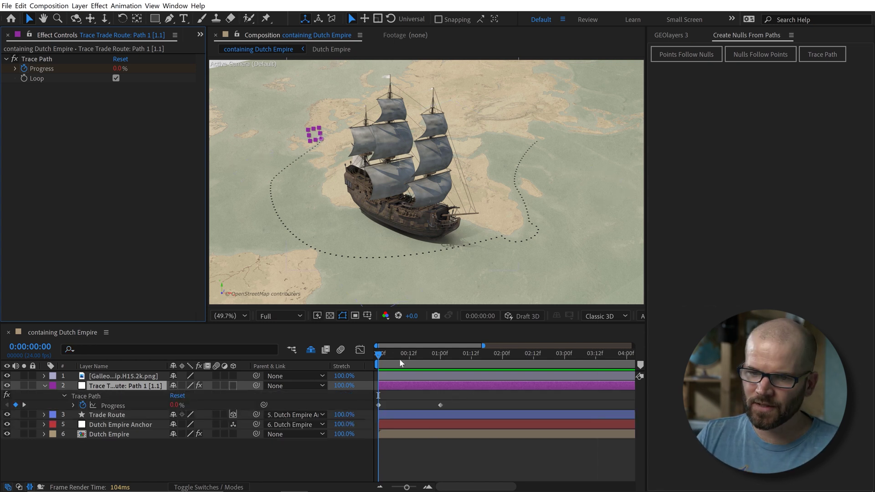
{"action": "left_click_drag", "start_coordinate": [396, 354], "coordinate": [513, 360]}
- Turn off Loop and move the last Progress keyframe to about 8 seconds for a slower trip
{"action": "left_click", "coordinate": [116, 78]}
{"action": "key", "text": "minus"}
{"action": "key", "text": "minus"}
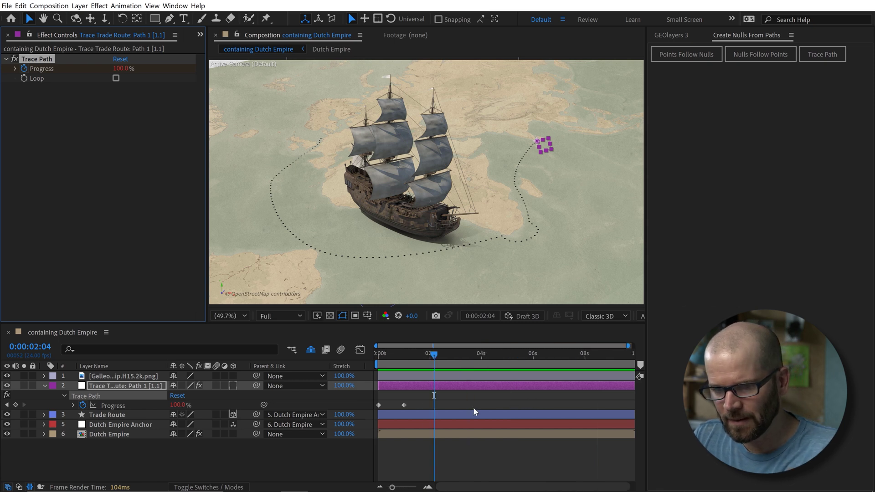
{"action": "left_click_drag", "start_coordinate": [403, 405], "coordinate": [587, 405]}
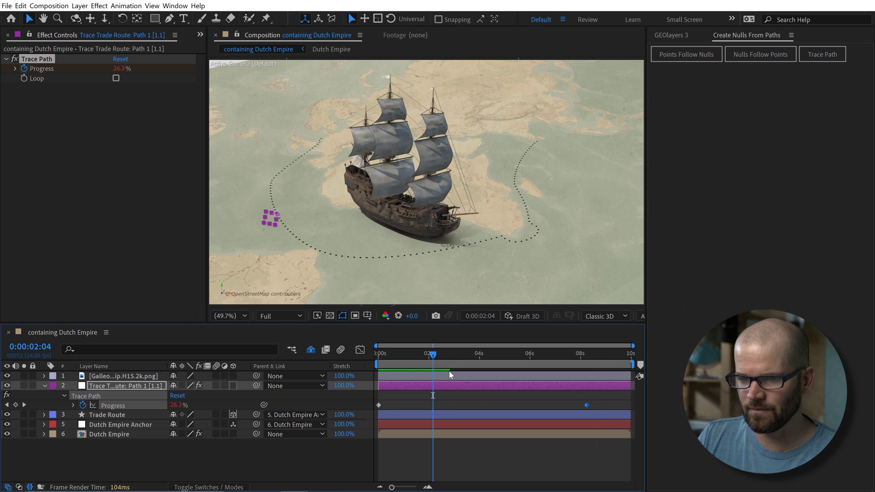
{"action": "left_click_drag", "start_coordinate": [429, 355], "coordinate": [543, 354]}
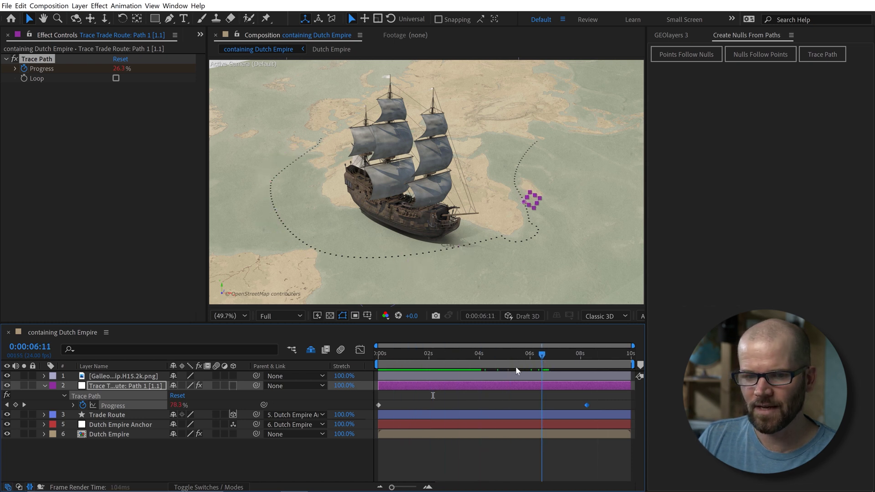
{"action": "key", "text": "u"}
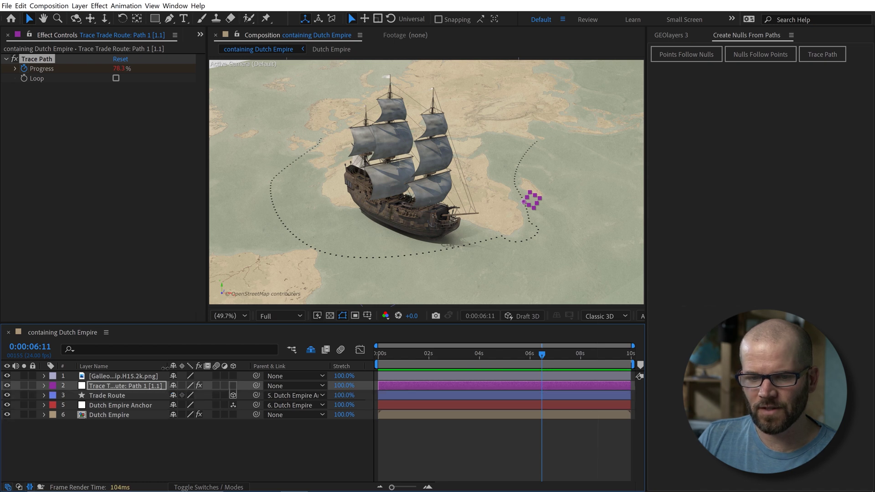
{"action": "left_click_drag", "start_coordinate": [151, 366], "coordinate": [184, 368]}
- Parent the Galleon Ship layer to Trace Trade Route and preview it following the route
{"action": "left_click", "coordinate": [282, 377]}
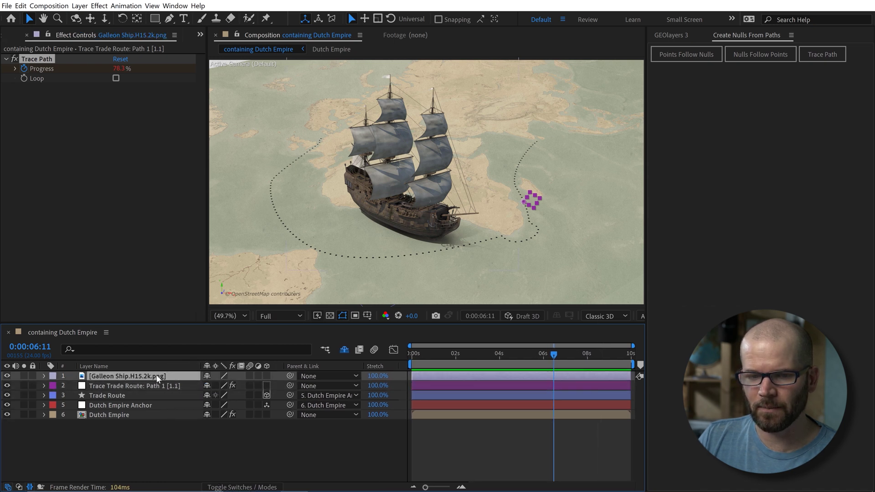
{"action": "mouse_move", "coordinate": [291, 375]}
{"action": "left_mouse_down"}
{"action": "mouse_move", "coordinate": [100, 384]}
{"action": "mouse_move", "coordinate": [135, 385]}
{"action": "mouse_move", "coordinate": [122, 386]}
{"action": "left_mouse_up"}
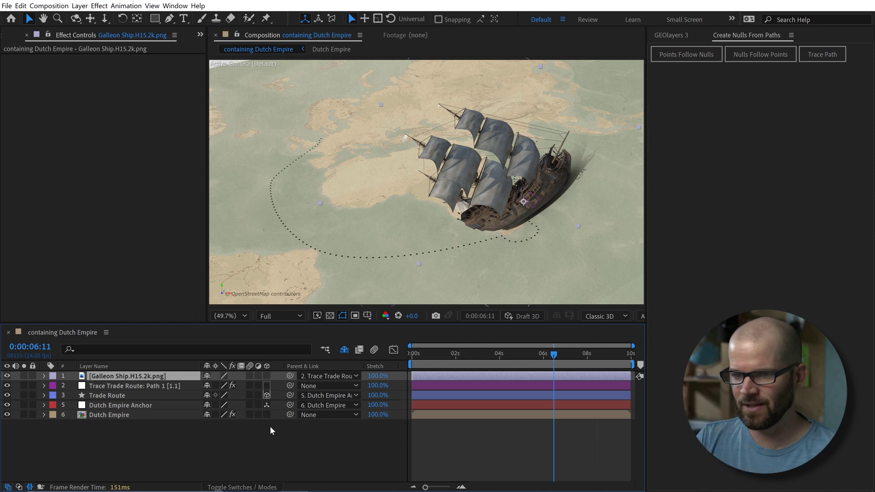
{"action": "left_click", "coordinate": [433, 355]}
{"action": "left_click_drag", "start_coordinate": [433, 357], "coordinate": [488, 373]}
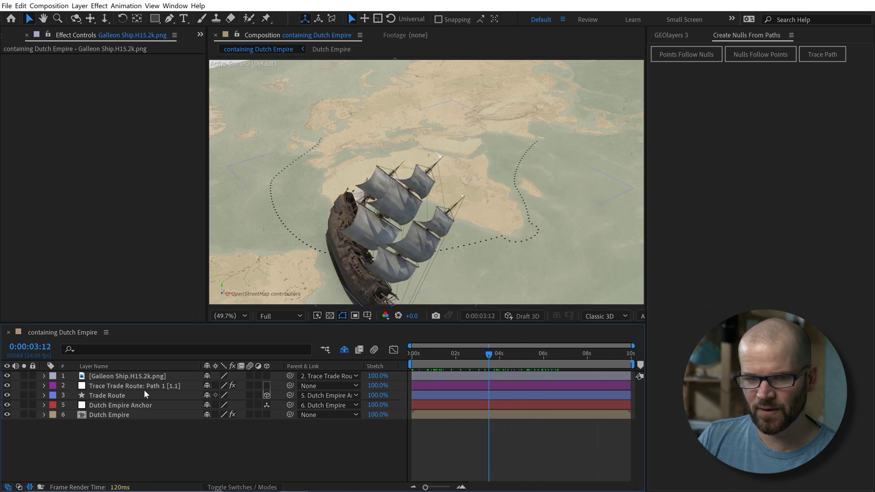
- Scale the galleon down to 15%
{"action": "left_click", "coordinate": [136, 376]}
{"action": "key", "text": "s"}
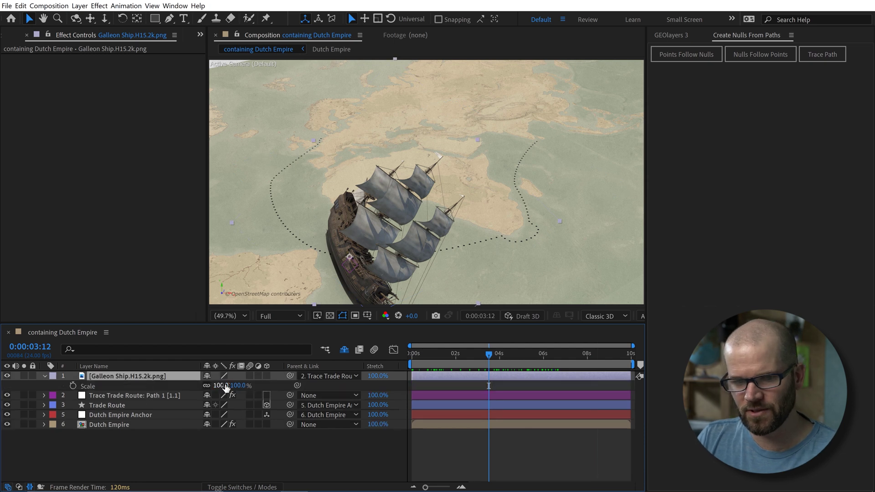
{"action": "left_click", "coordinate": [222, 385]}
{"action": "type", "text": "15"}
{"action": "key", "text": "Return"}
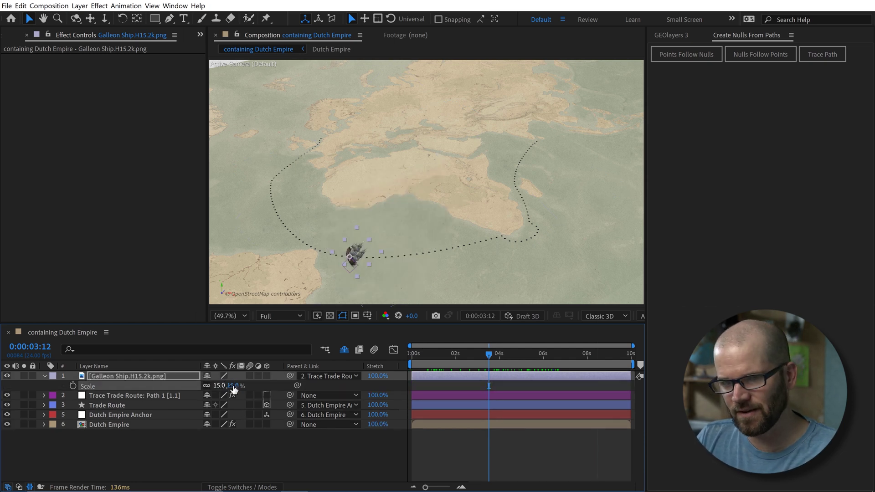
{"action": "left_click", "coordinate": [274, 451]}
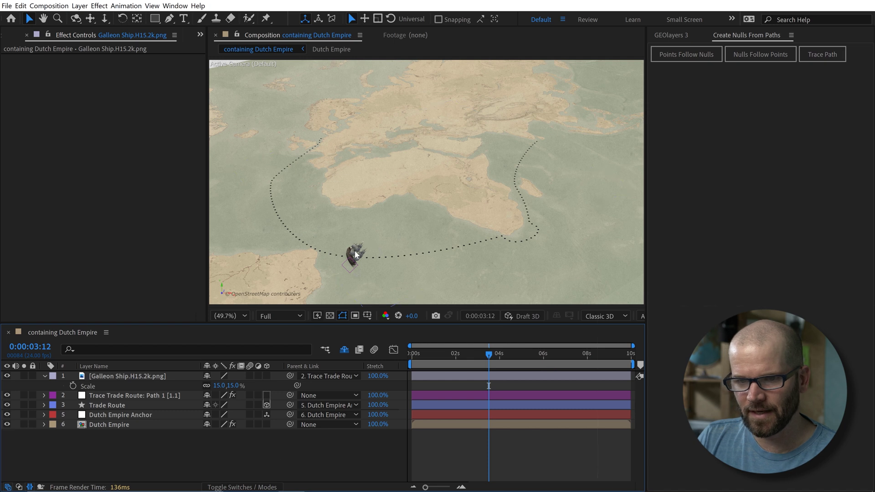
{"action": "left_click", "coordinate": [123, 395]}
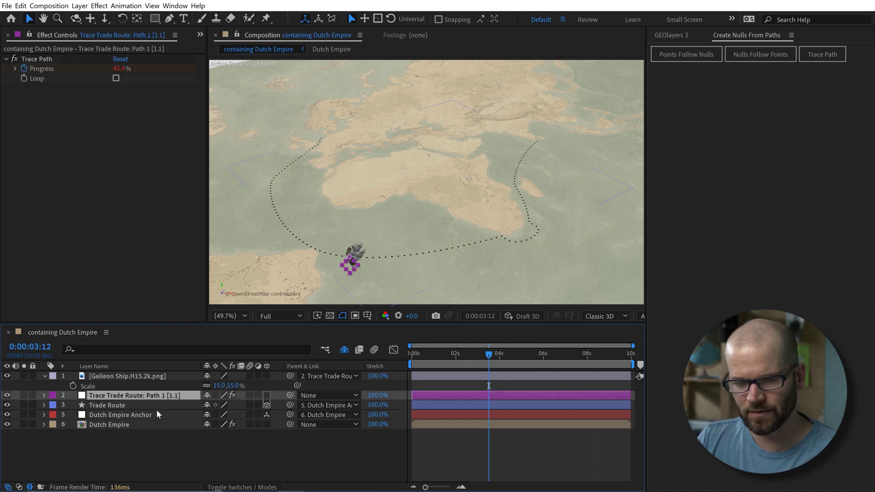
- Delete the auto-rotation expression on Trace Trade Route's Rotation, then scrub back to check the ship
{"action": "key", "text": "r"}
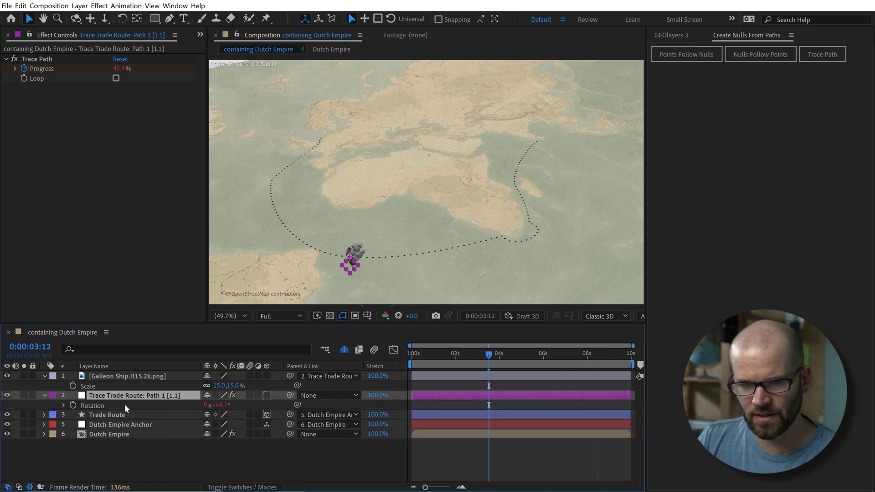
{"action": "key", "text": "ctrl+v"}
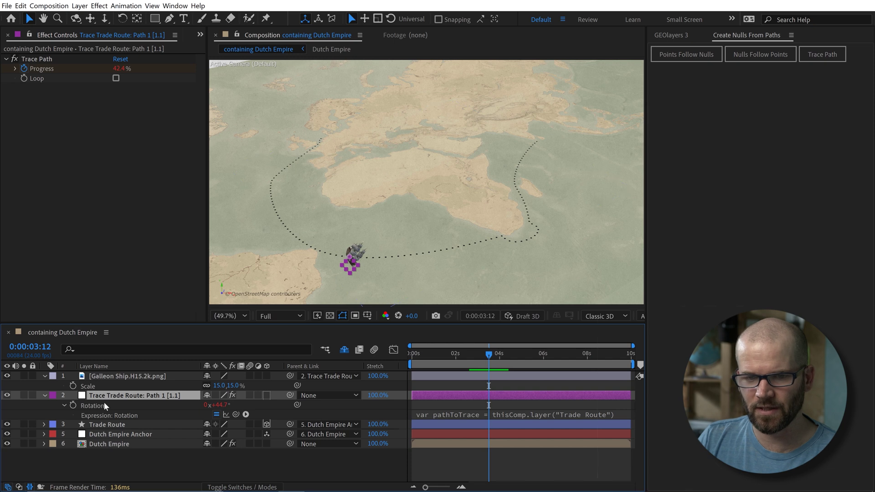
{"action": "left_click", "coordinate": [73, 405], "text": "alt"}
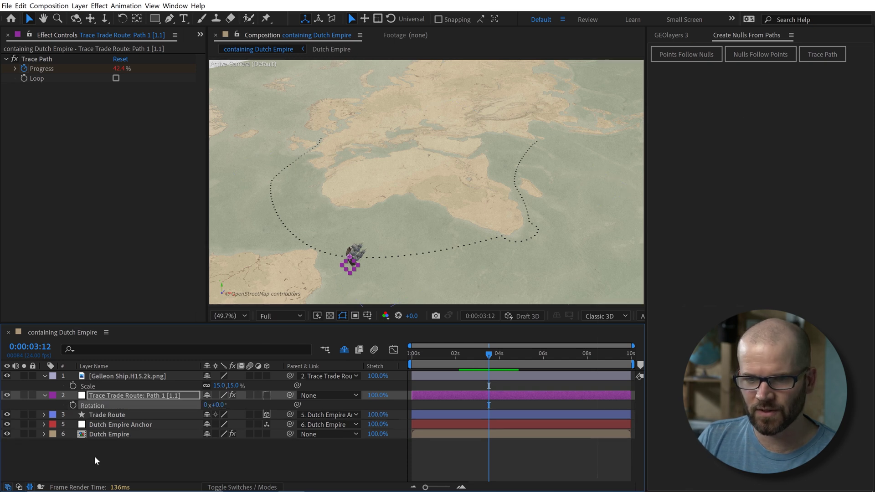
{"action": "left_click", "coordinate": [151, 470]}
{"action": "left_click_drag", "start_coordinate": [485, 356], "coordinate": [467, 356]}
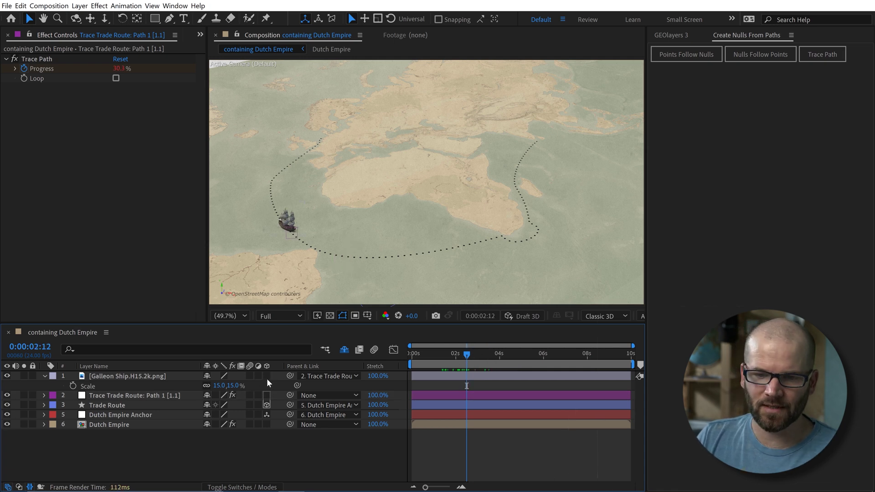
- Shift the Dutch Empire map extent in GEOlayers 3 so the Europe-to-Africa route fits
{"action": "left_click", "coordinate": [682, 35]}
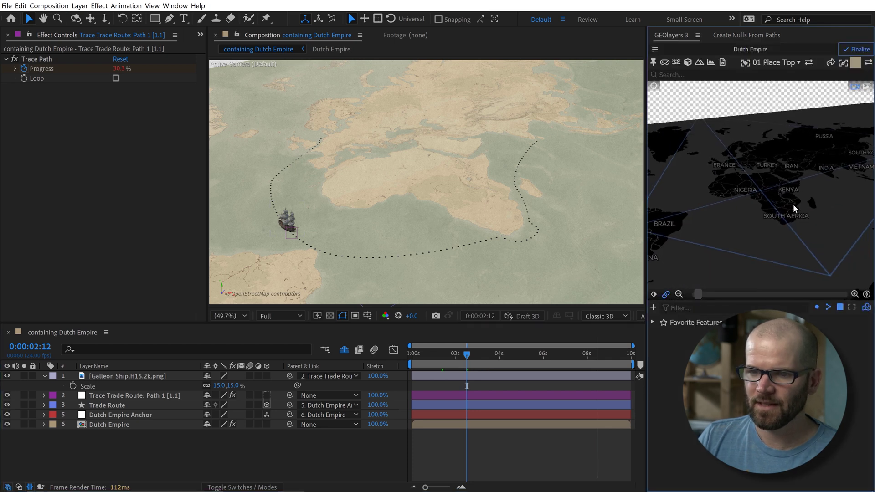
{"action": "left_click", "coordinate": [410, 224]}
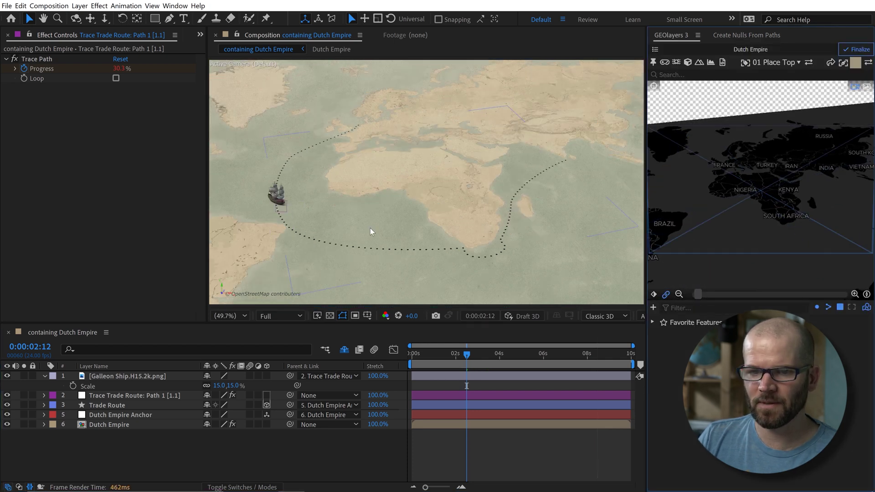
{"action": "mouse_move", "coordinate": [768, 222]}
{"action": "left_mouse_down"}
{"action": "mouse_move", "coordinate": [775, 214]}
{"action": "mouse_move", "coordinate": [768, 224]}
{"action": "left_mouse_up"}
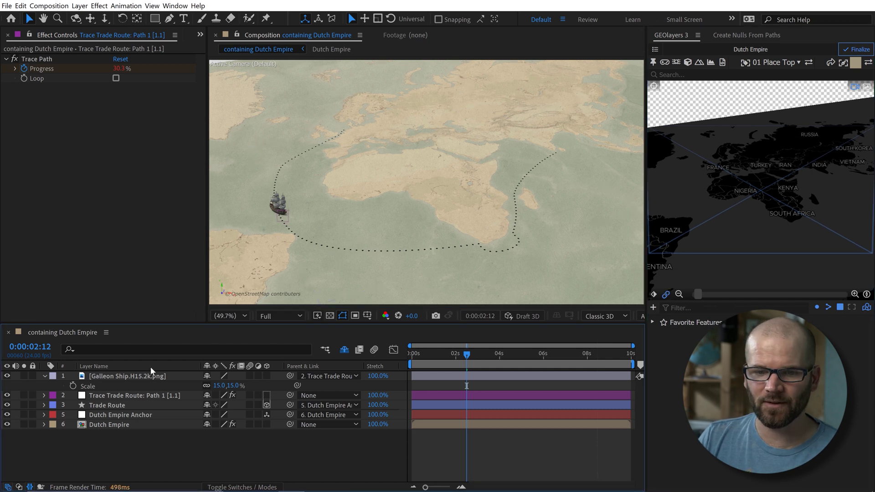
{"action": "left_click", "coordinate": [44, 376]}
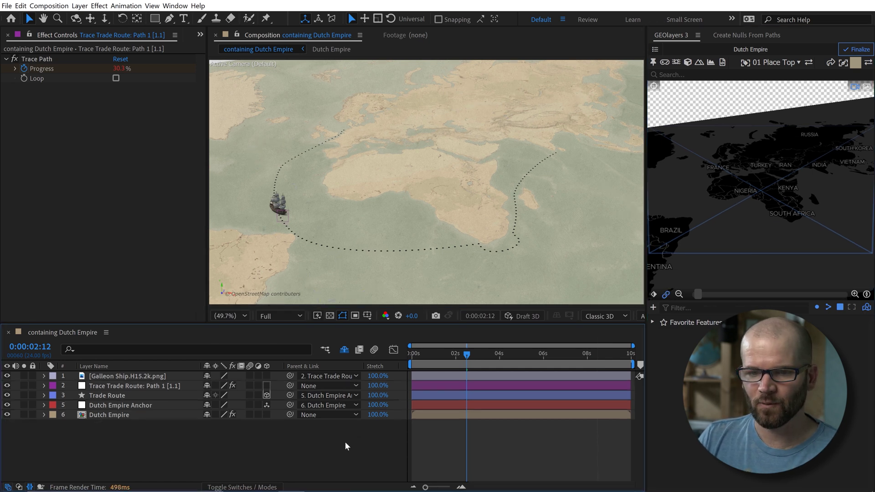
- Maximize the viewer, zoom and pan to inspect the galleon, then restore the layout
{"action": "key", "text": "grave"}
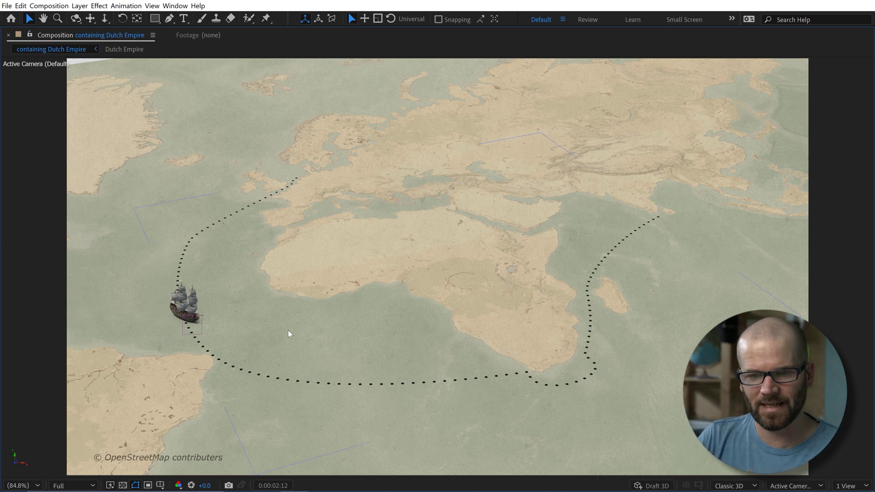
{"action": "key", "text": "period"}
{"action": "key", "text": "period"}
{"action": "key", "text": "h"}
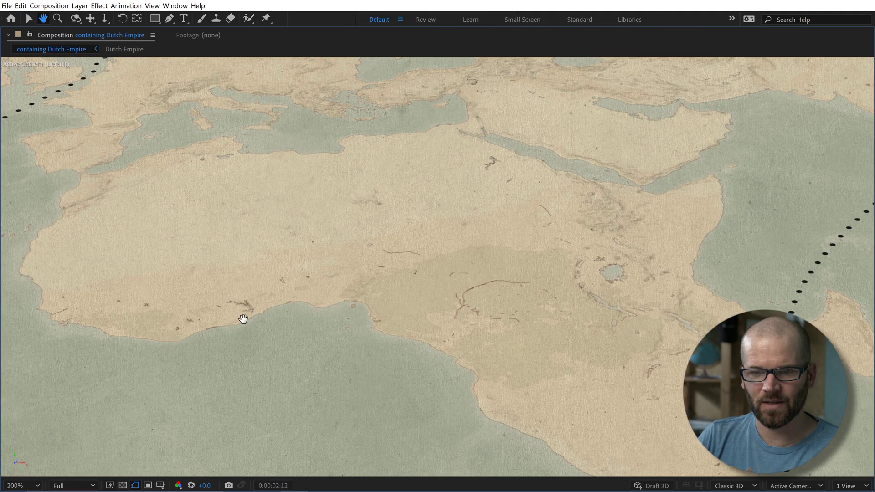
{"action": "left_click_drag", "start_coordinate": [177, 310], "coordinate": [536, 275]}
{"action": "key", "text": "shift+slash"}
{"action": "key", "text": "v"}
{"action": "key", "text": "grave"}
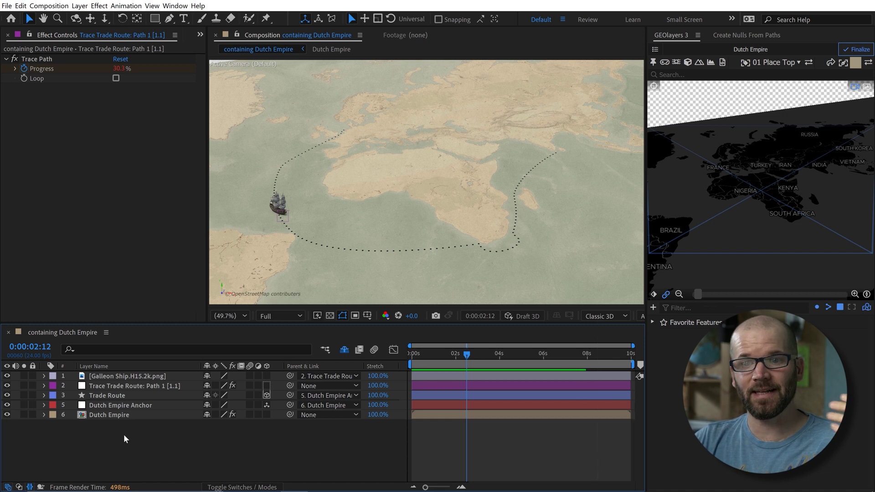
- Pre-compose the Galleon Ship layer into a precomp named 'Ships'
{"action": "left_click", "coordinate": [114, 376]}
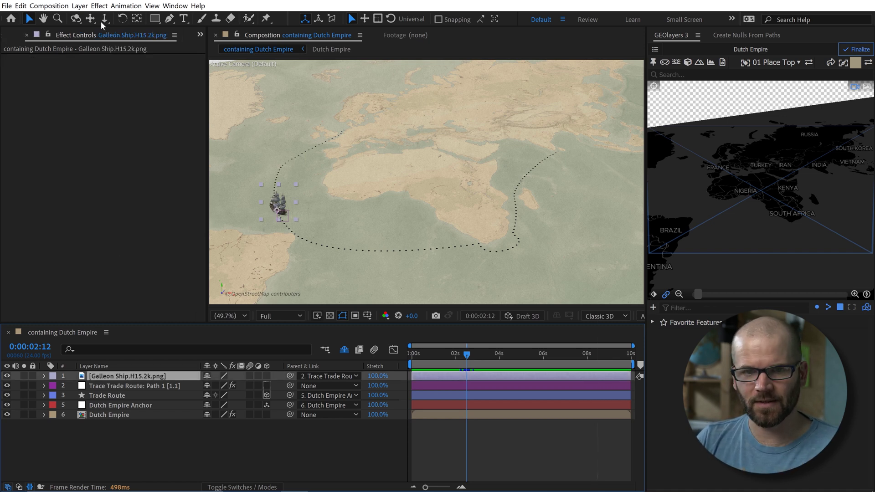
{"action": "left_click", "coordinate": [79, 5]}
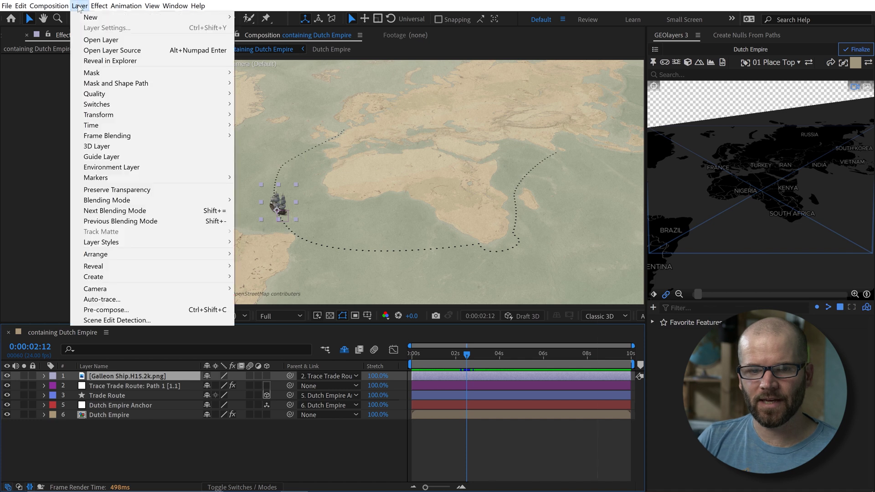
{"action": "left_click", "coordinate": [127, 310]}
{"action": "type", "text": "Ships"}
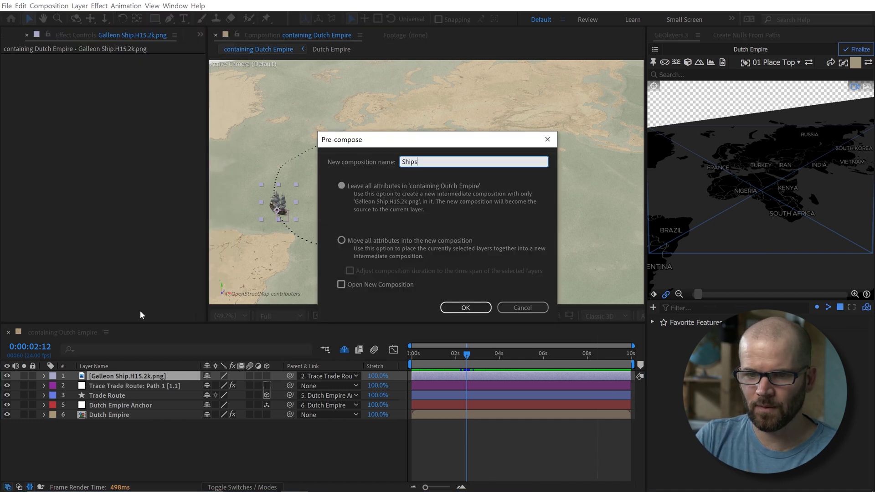
{"action": "key", "text": "Return"}
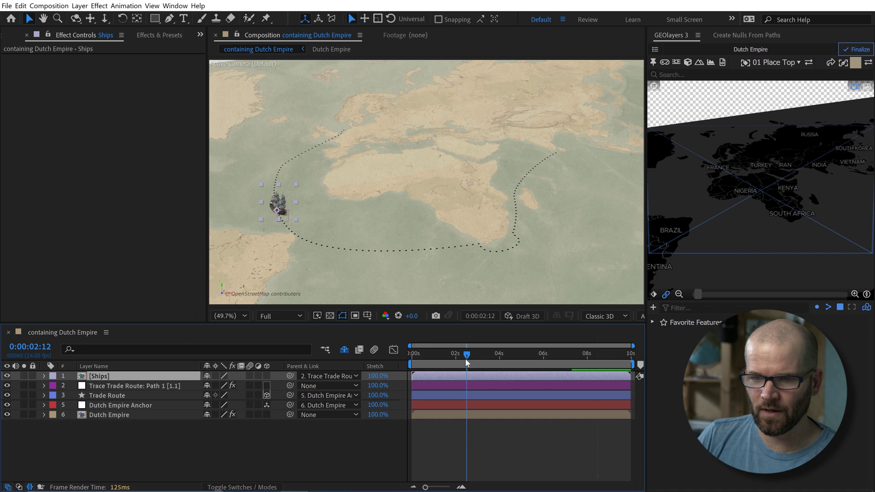
{"action": "left_click_drag", "start_coordinate": [469, 359], "coordinate": [478, 356]}
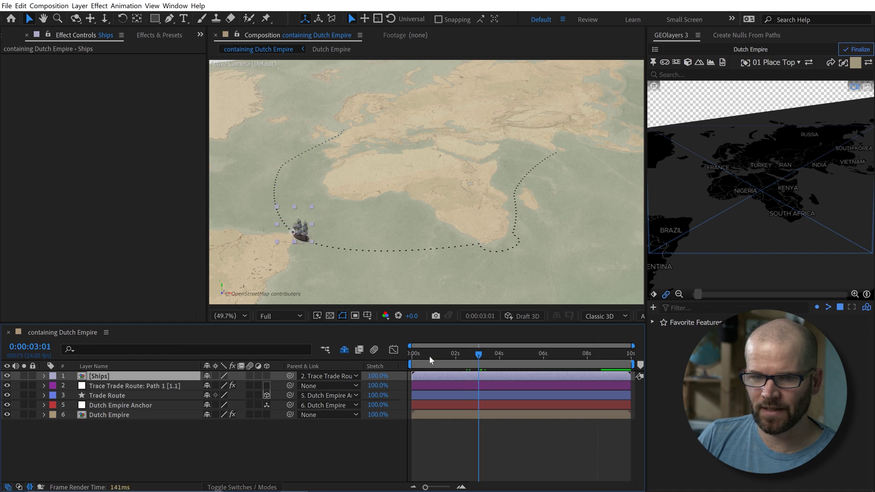
- Add Galleon Ship.H03.2k.png from the Project panel into the Ships precomp timeline
{"action": "double_click", "coordinate": [100, 376]}
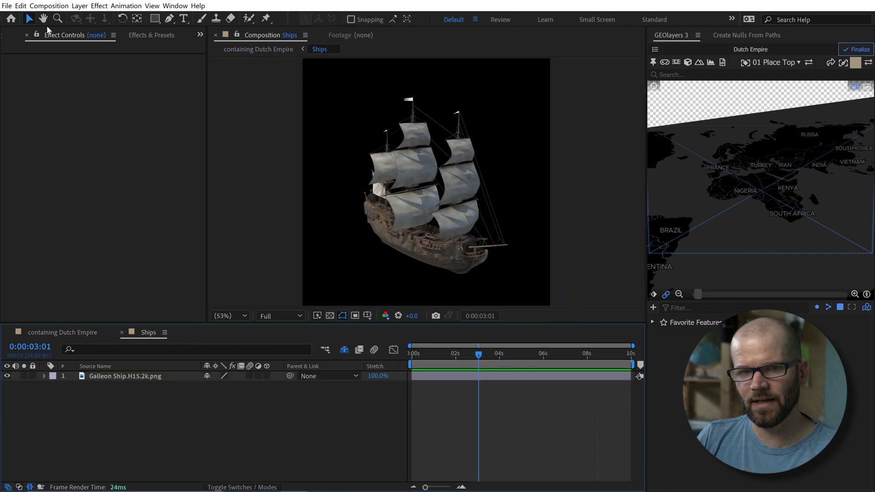
{"action": "left_click", "coordinate": [7, 37]}
{"action": "left_click", "coordinate": [63, 170]}
{"action": "left_click", "coordinate": [65, 181]}
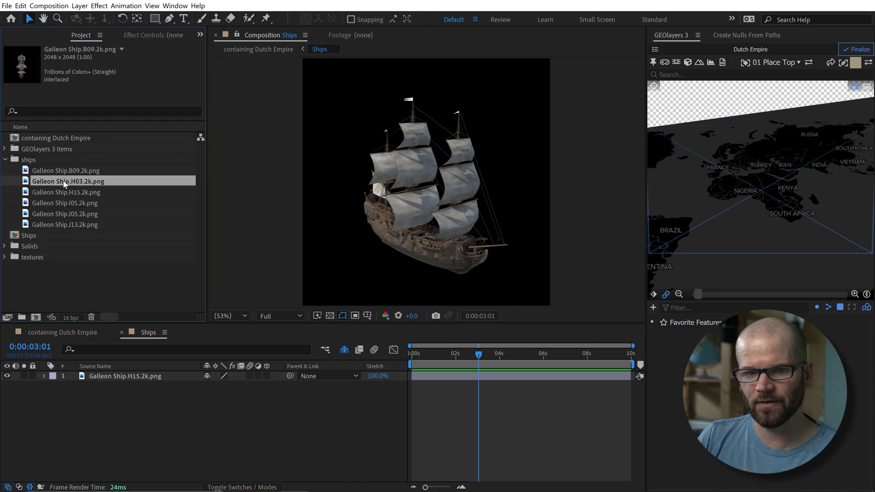
{"action": "left_click", "coordinate": [67, 192]}
{"action": "left_click", "coordinate": [67, 182]}
{"action": "left_click_drag", "start_coordinate": [66, 183], "coordinate": [126, 390]}
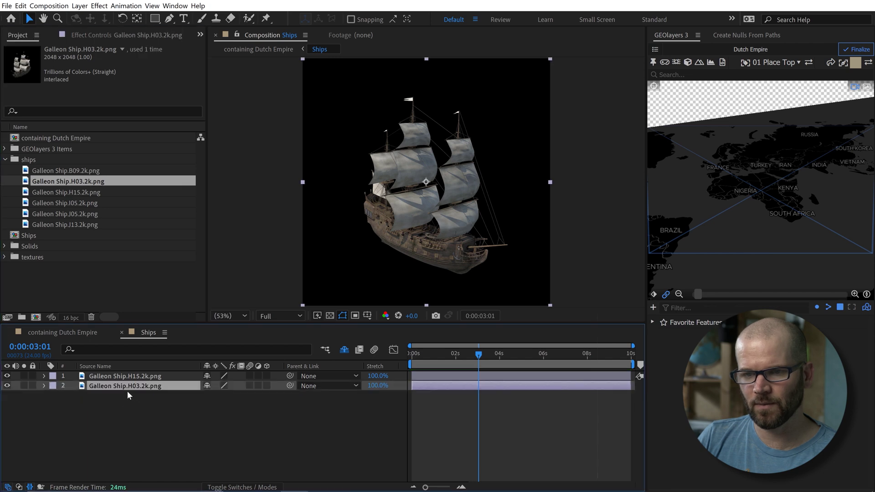
- Compare H03 against H15 on the map, leaving H15 visible and H03 hidden
{"action": "left_click", "coordinate": [6, 377]}
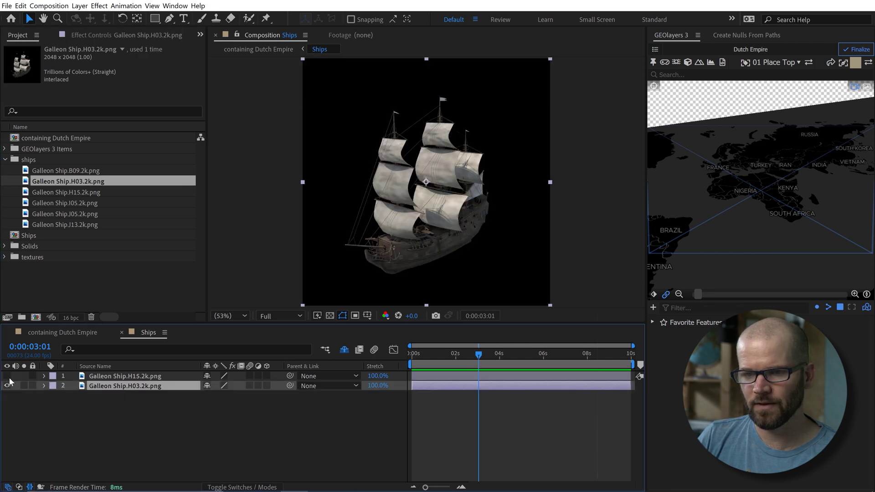
{"action": "left_click", "coordinate": [76, 334]}
{"action": "left_click", "coordinate": [334, 443]}
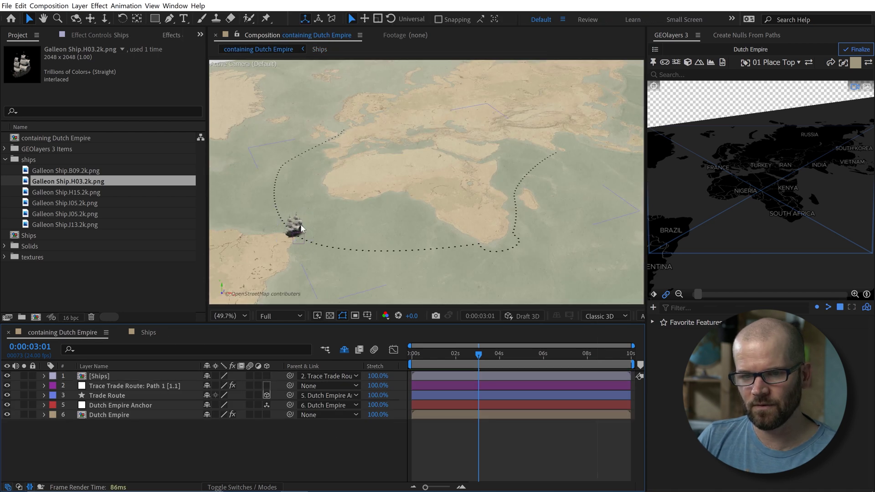
{"action": "left_click", "coordinate": [150, 333]}
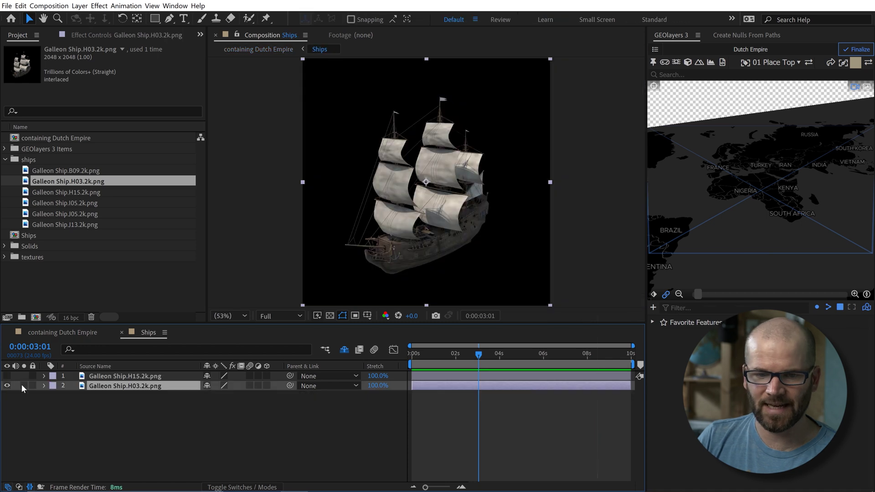
{"action": "left_click", "coordinate": [7, 376], "text": "alt"}
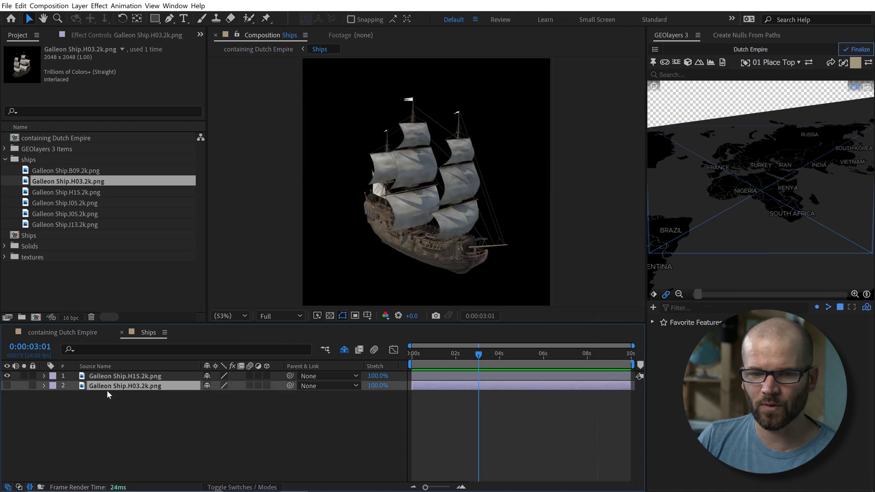
{"action": "left_click", "coordinate": [63, 332]}
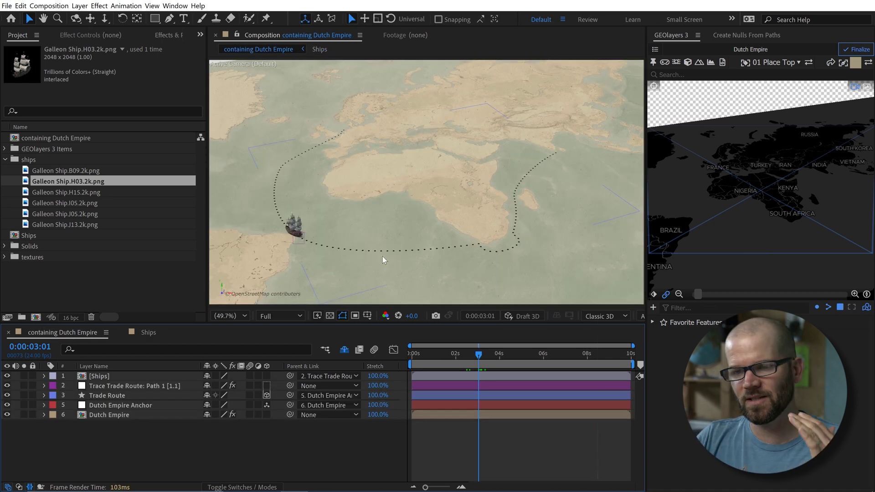
- Drag the Trade Route's Bezier handles to curve around the Cape and up east Africa toward India
{"action": "left_click", "coordinate": [107, 396]}
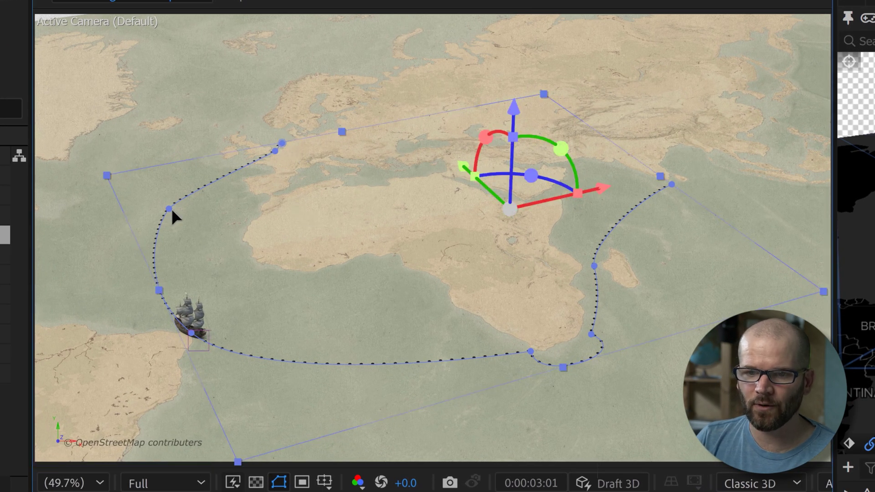
{"action": "left_click", "coordinate": [169, 209]}
{"action": "left_click_drag", "start_coordinate": [193, 336], "coordinate": [244, 359]}
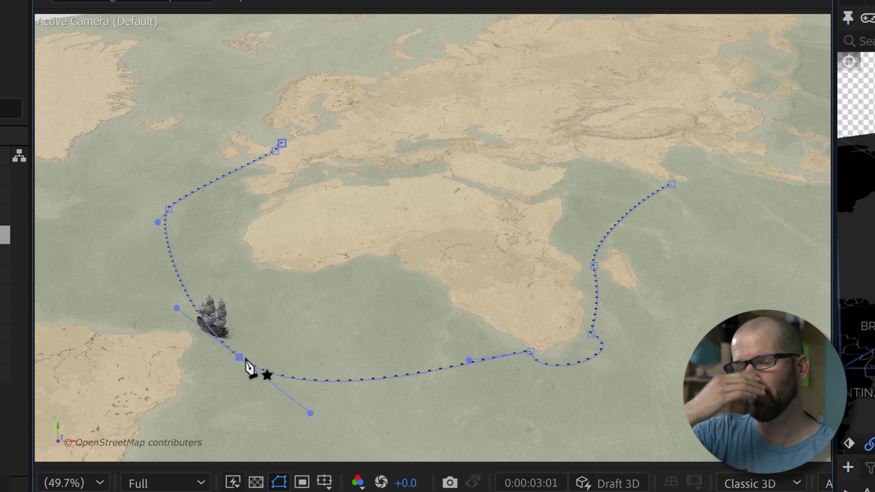
{"action": "key", "text": "ctrl+z"}
{"action": "key", "text": "ctrl+z"}
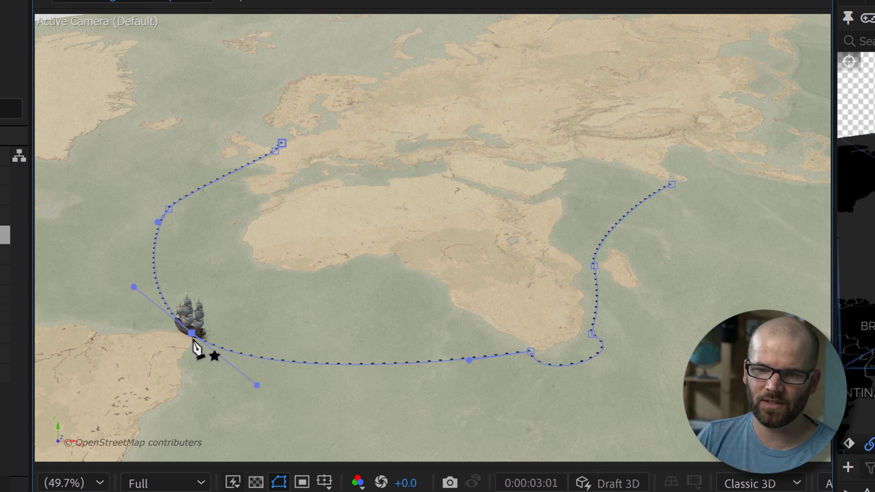
{"action": "left_click", "coordinate": [530, 352]}
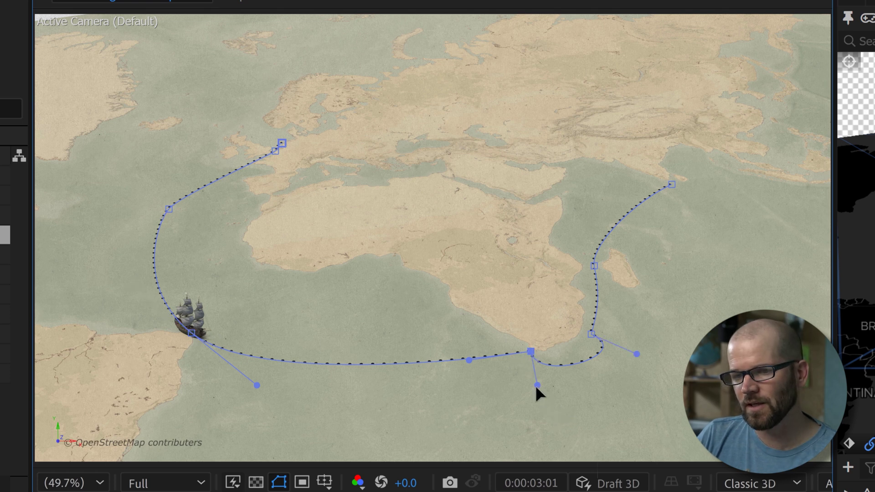
{"action": "left_click_drag", "start_coordinate": [537, 386], "coordinate": [534, 400]}
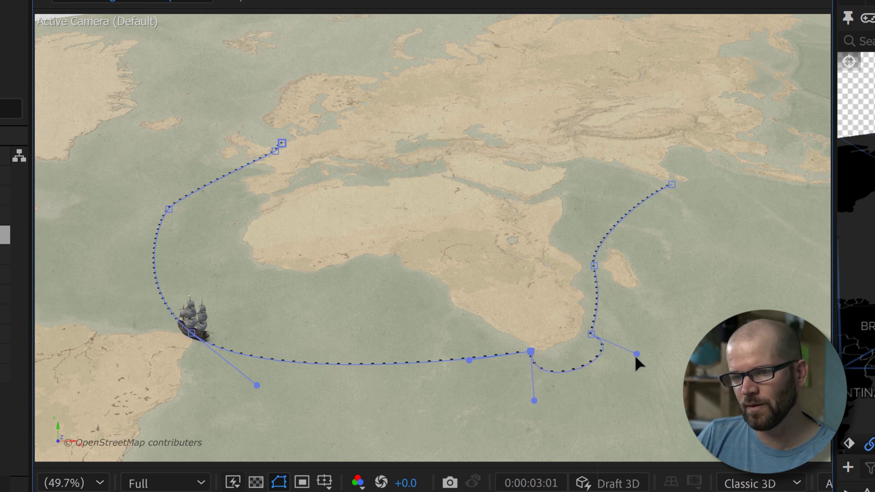
{"action": "left_click_drag", "start_coordinate": [639, 354], "coordinate": [645, 356]}
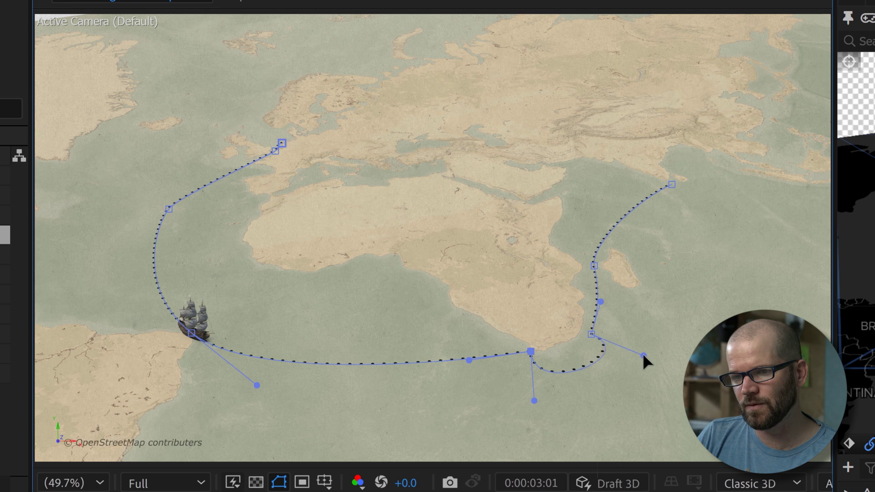
{"action": "left_click", "coordinate": [593, 266]}
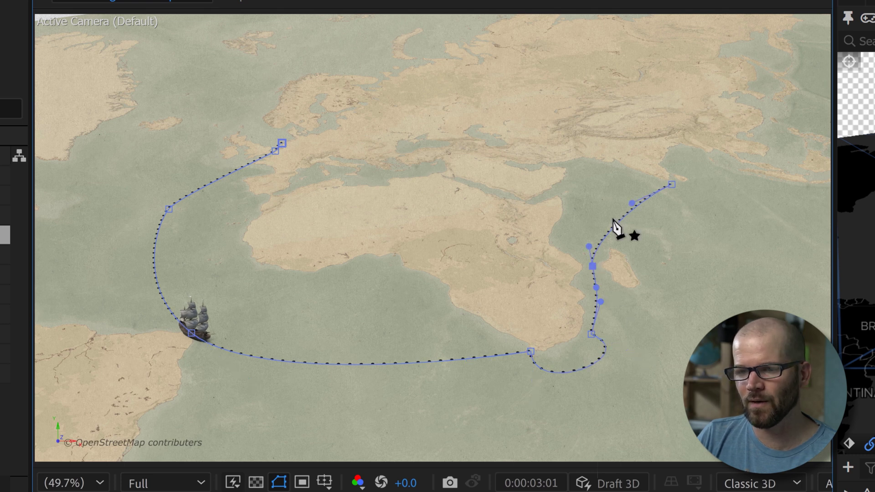
{"action": "left_click_drag", "start_coordinate": [631, 205], "coordinate": [606, 203]}
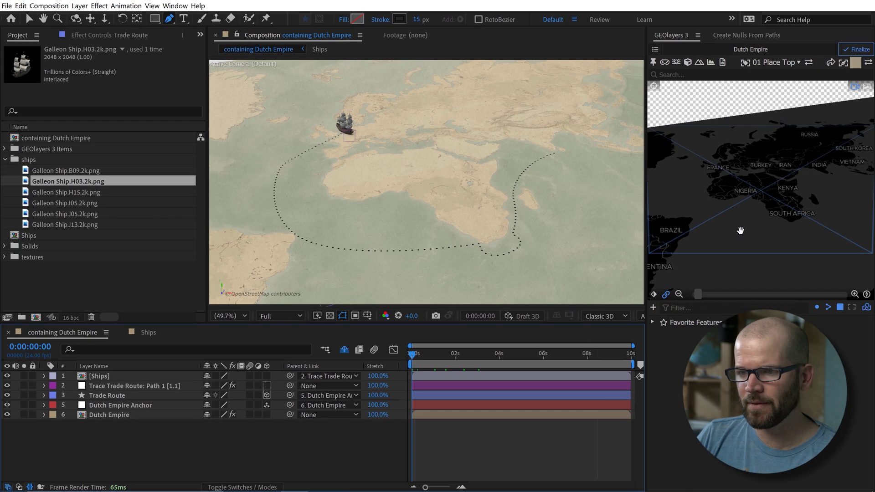
- Keyframe the Dutch Empire map's latitude, longitude and zoom, then play a preview of the journey
{"action": "left_click", "coordinate": [655, 295]}
{"action": "left_click", "coordinate": [418, 354]}
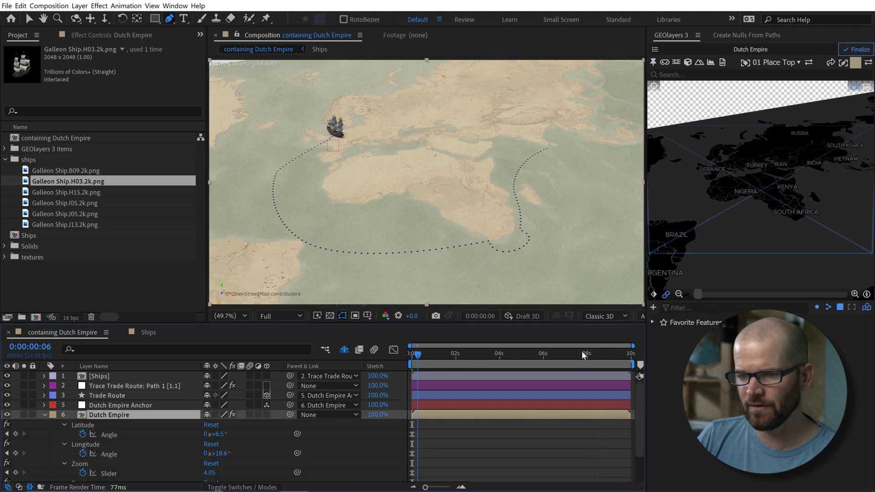
{"action": "left_click_drag", "start_coordinate": [587, 355], "coordinate": [646, 347]}
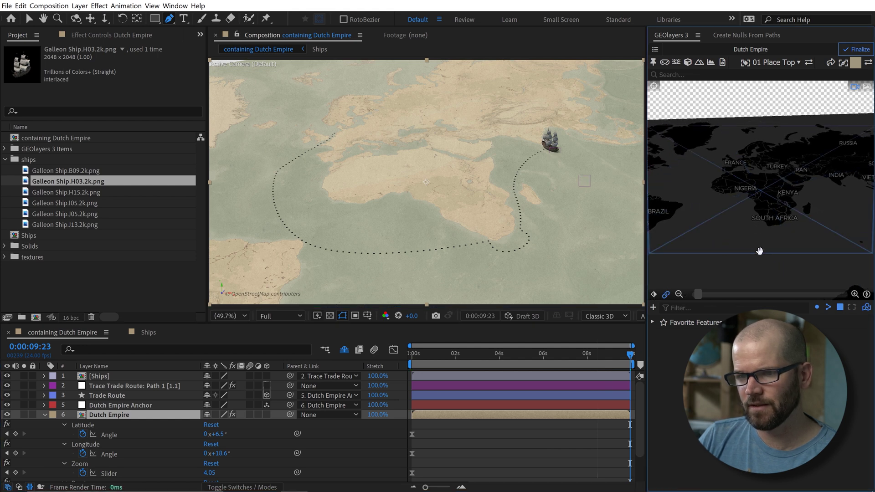
{"action": "key", "text": "ctrl+shift+a"}
{"action": "key", "text": "u"}
{"action": "key", "text": "space"}
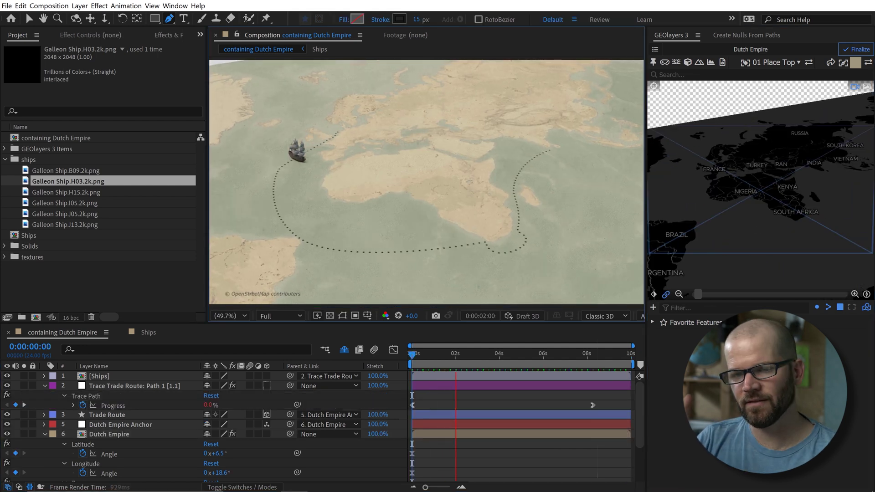
- Add Trim Paths to the Trade Route layer and expose its End value
{"action": "key", "text": "space"}
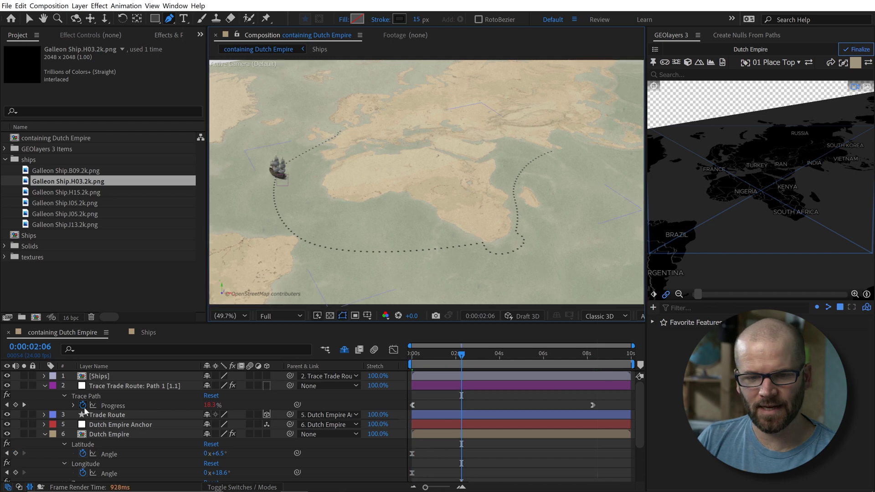
{"action": "left_click", "coordinate": [43, 414]}
{"action": "left_click", "coordinate": [278, 425]}
{"action": "left_click", "coordinate": [142, 325]}
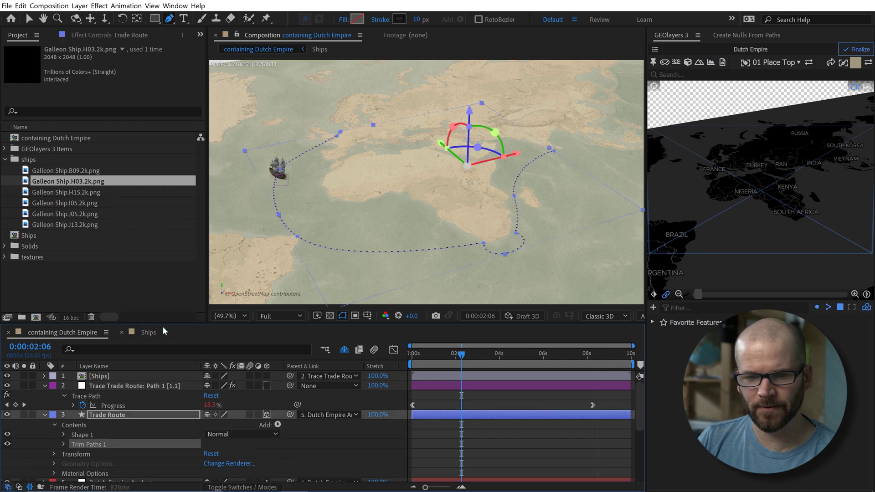
{"action": "left_click", "coordinate": [64, 444]}
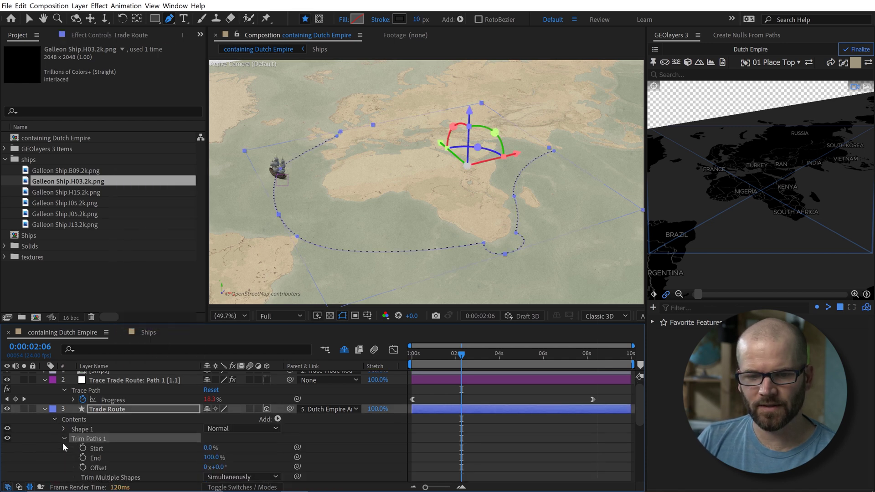
{"action": "left_click", "coordinate": [97, 458]}
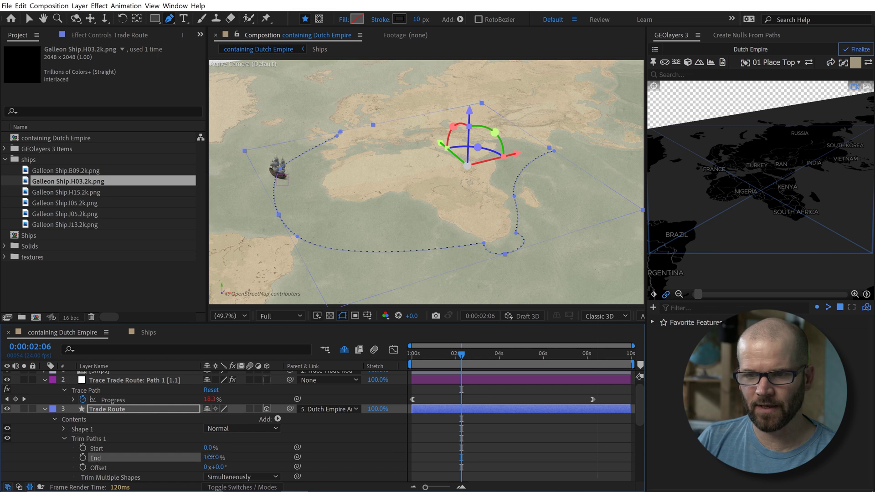
{"action": "left_click", "coordinate": [512, 465]}
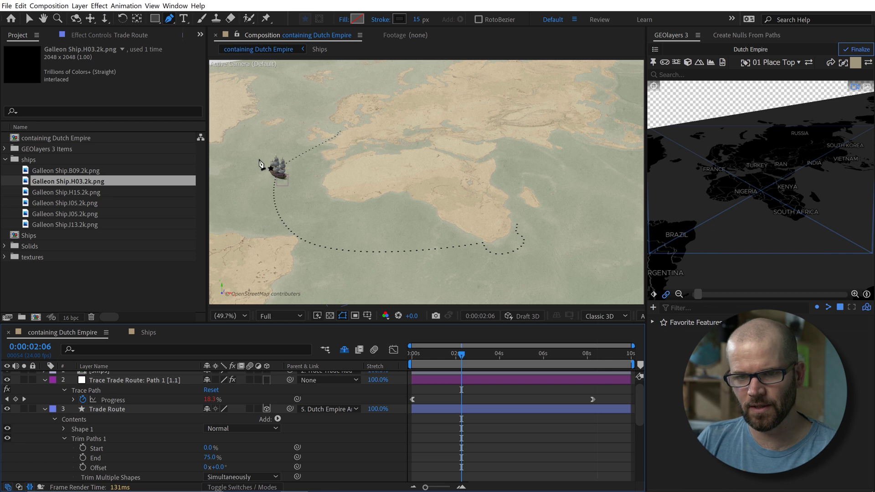
- Link Trim Paths End by expression to the Trace Path Progress property
{"action": "key", "text": "v"}
{"action": "left_click", "coordinate": [296, 458]}
{"action": "left_click_drag", "start_coordinate": [272, 461], "coordinate": [115, 404]}
{"action": "left_click", "coordinate": [527, 439]}
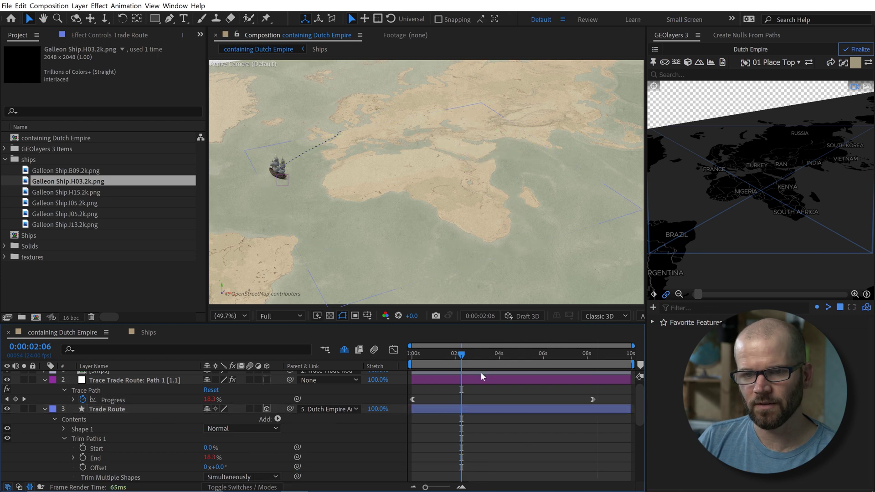
- Preview the galleon sailing with its dotted trail drawing in, then collapse Dutch Empire's properties
{"action": "key", "text": "space"}
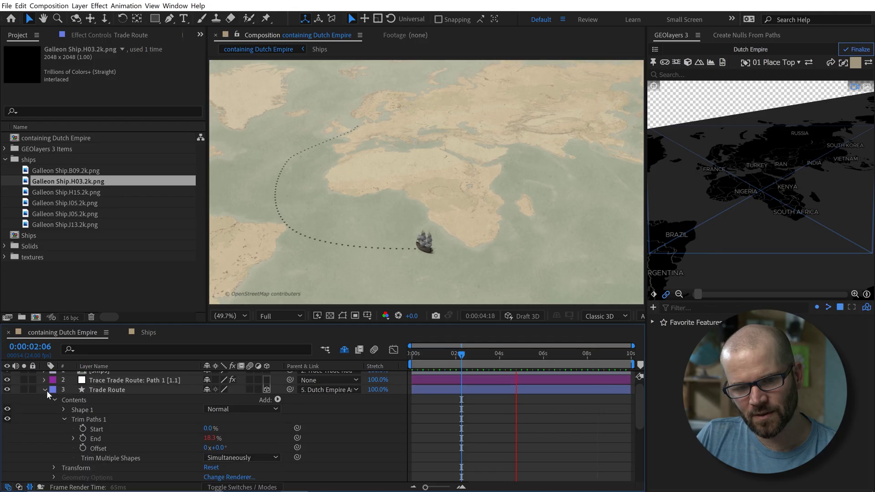
{"action": "left_click", "coordinate": [44, 410]}
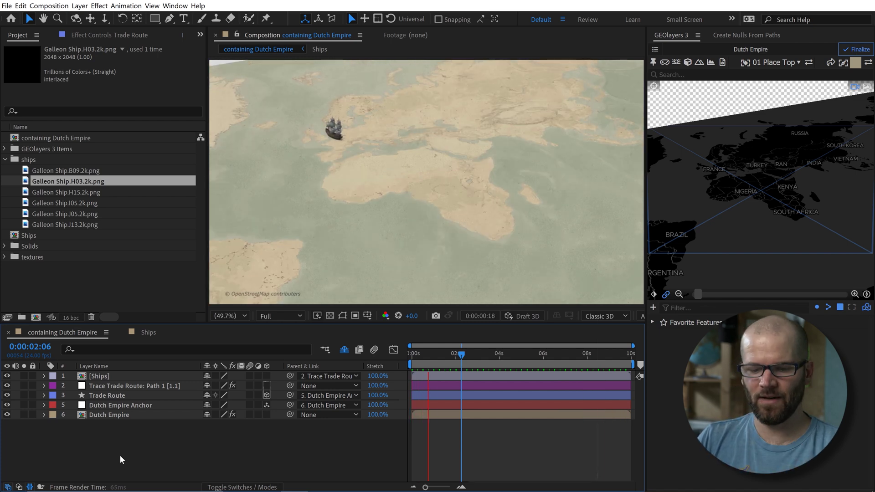
{"action": "key", "text": "u"}
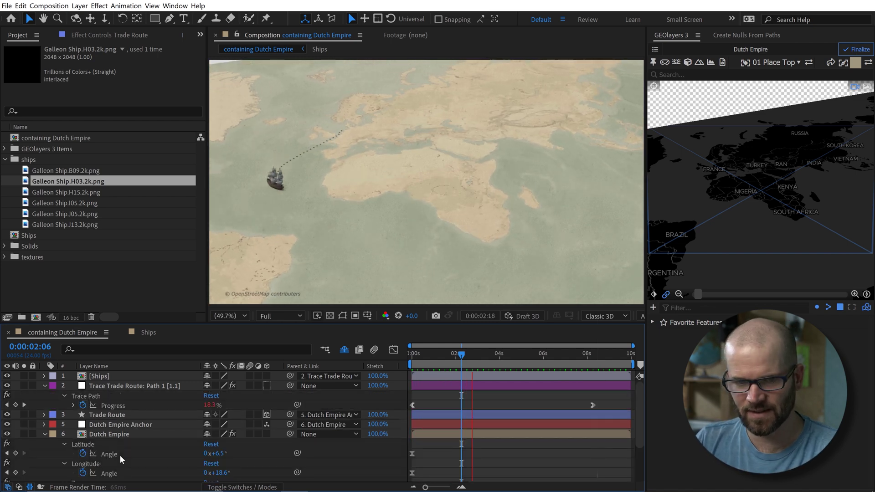
{"action": "left_click", "coordinate": [45, 434]}
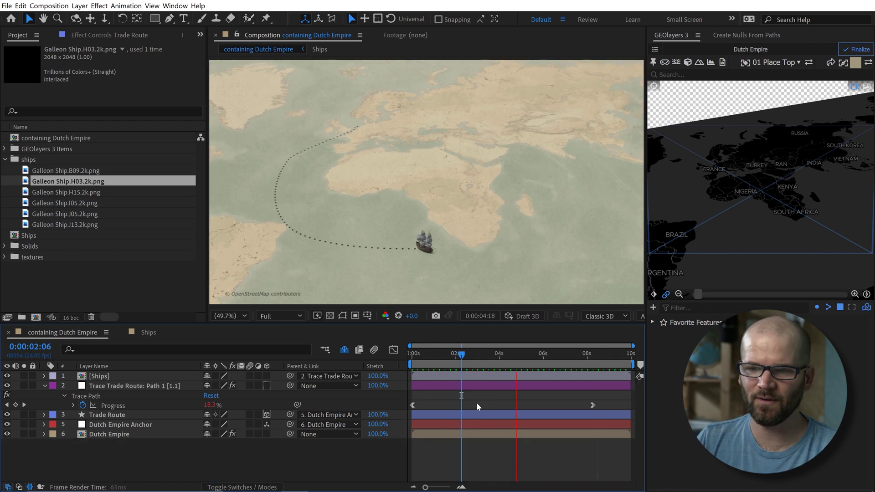